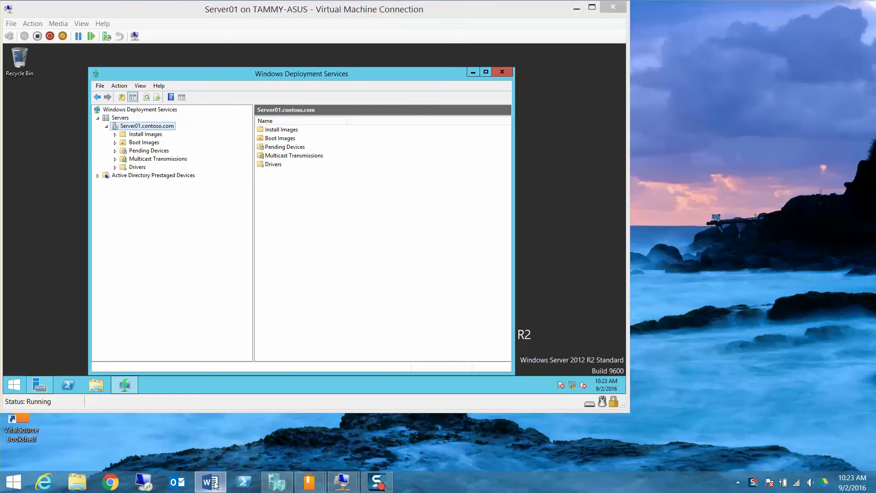
Step: Correct 'tat' to 'that' in Exercise 1.2 of the Word answer key, then minimize Word
click(211, 482)
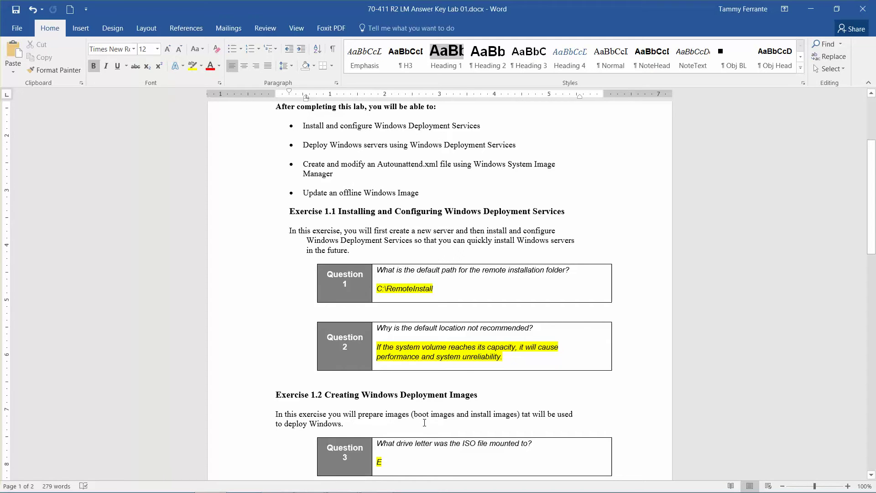
click(529, 416)
text(h)
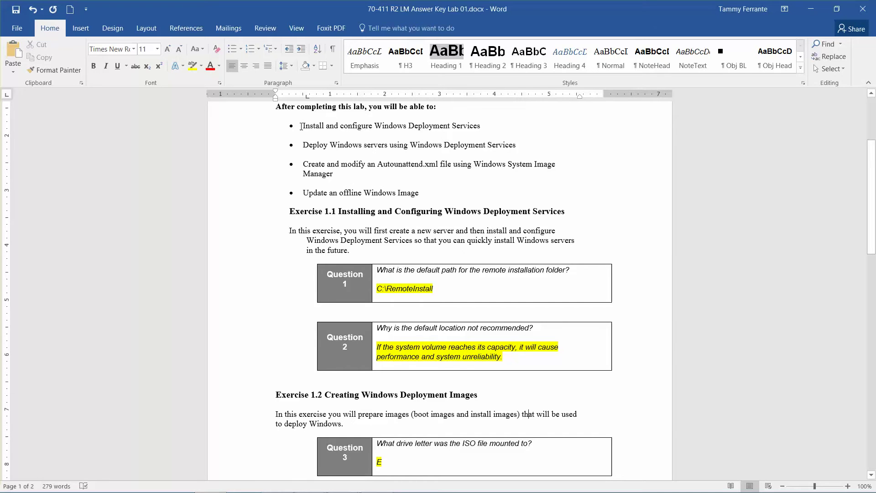
drag(301, 126, 433, 199)
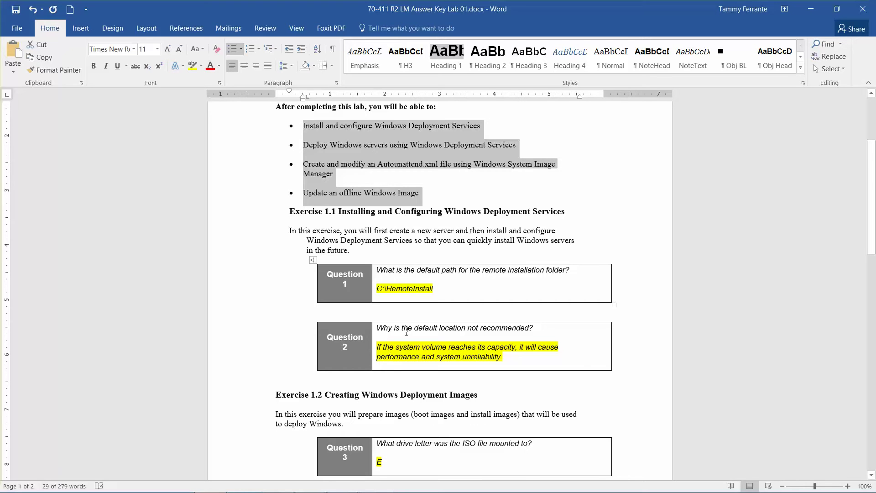
click(810, 6)
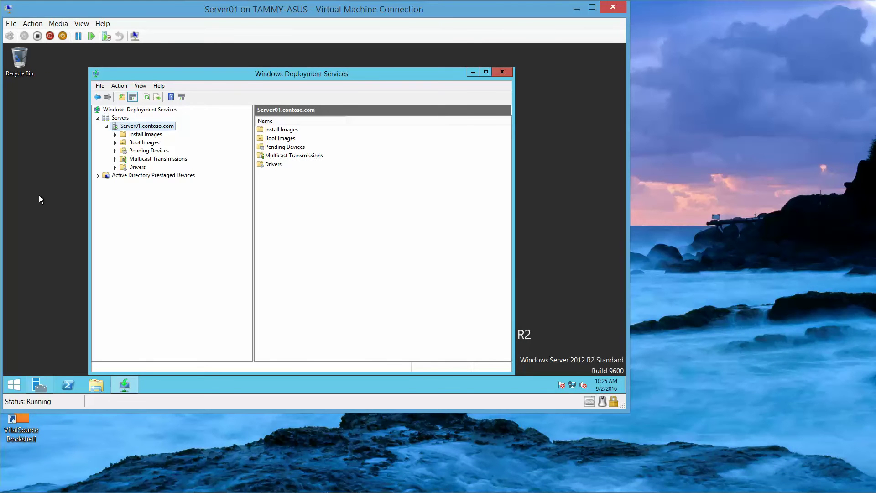
Step: Create a new folder named Software on Server01's Local Disk (C:)
click(93, 388)
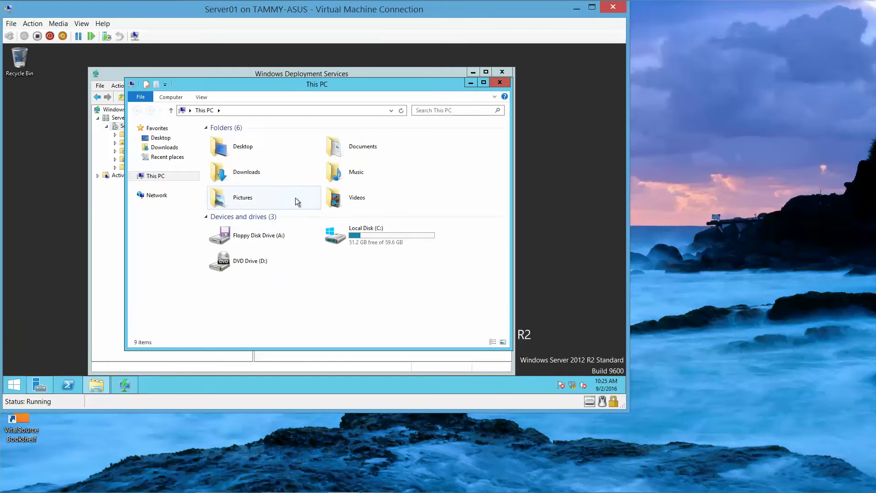
double_click(371, 239)
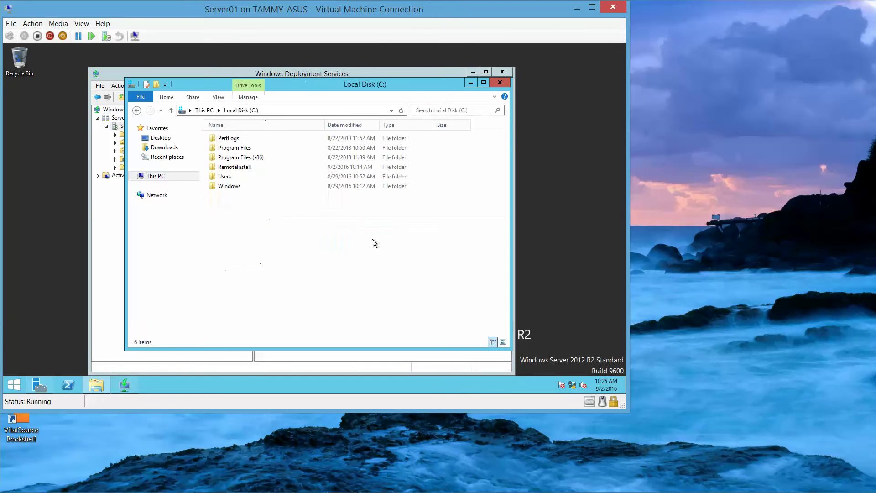
right_click(244, 215)
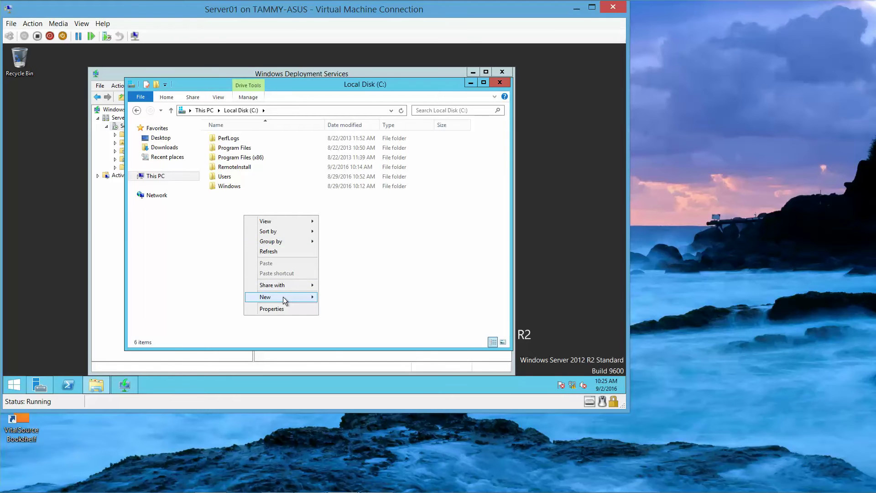
mouse_move(283, 297)
click(354, 294)
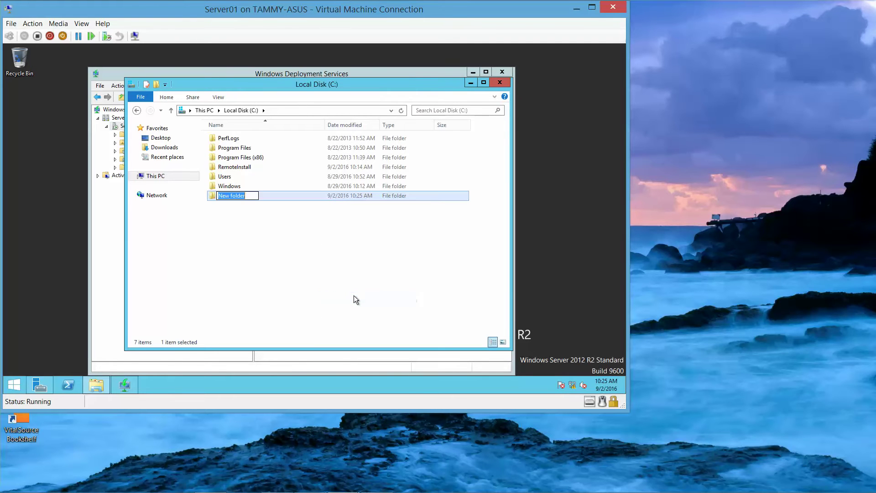
text(Software)
key(Return)
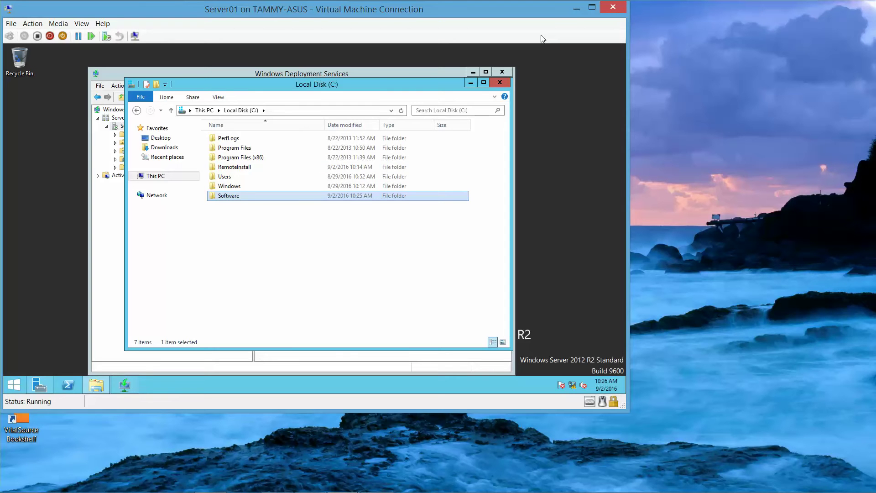
Step: Minimize Server01, switch to the RWDC01 VM and minimize its Server Manager
click(576, 8)
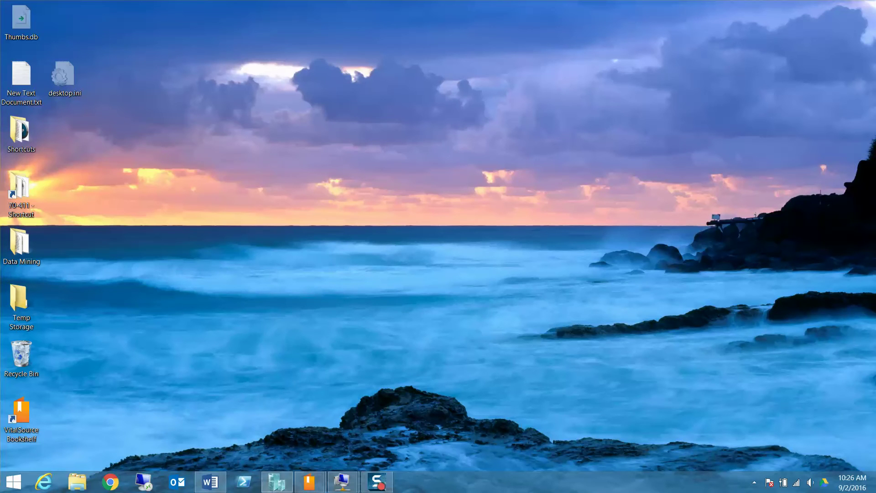
mouse_move(342, 481)
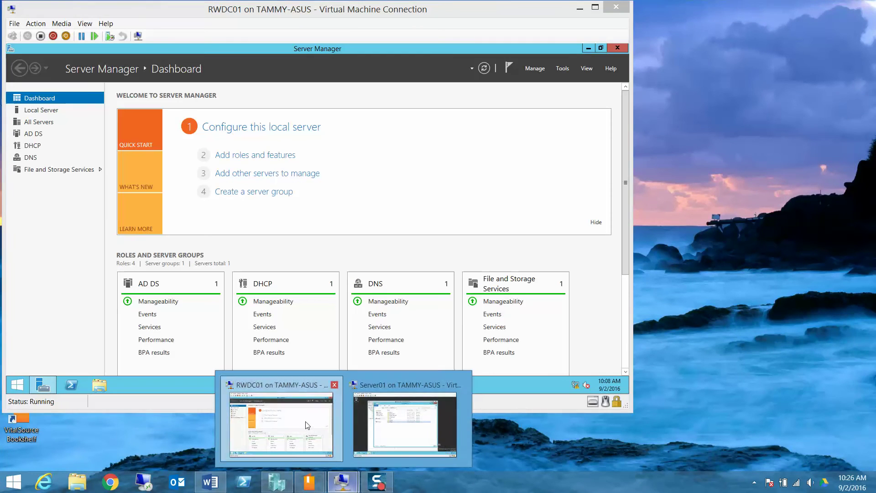
click(300, 428)
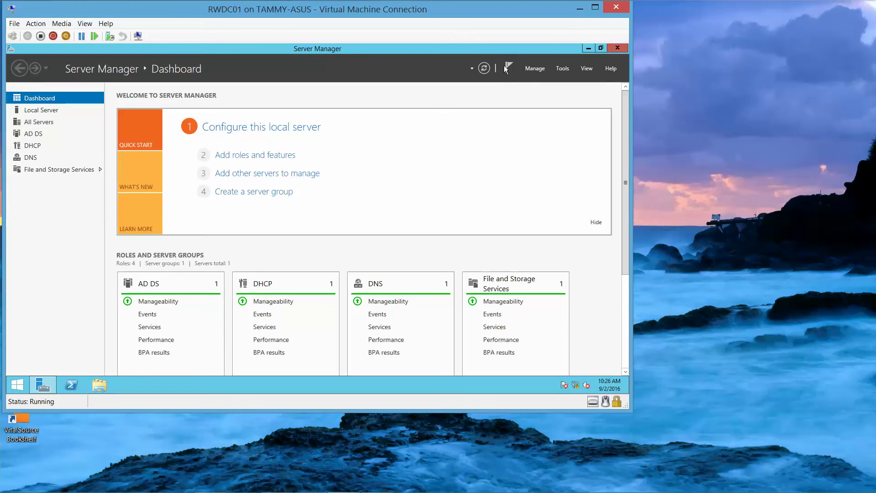
click(587, 49)
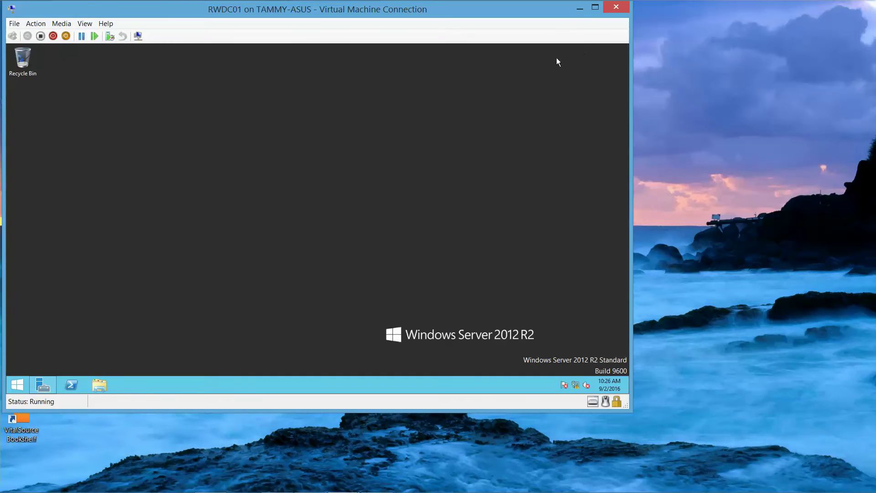
Step: Delete Windows8.1-KB2901549-x86 from RWDC01's C:\Software folder
click(99, 385)
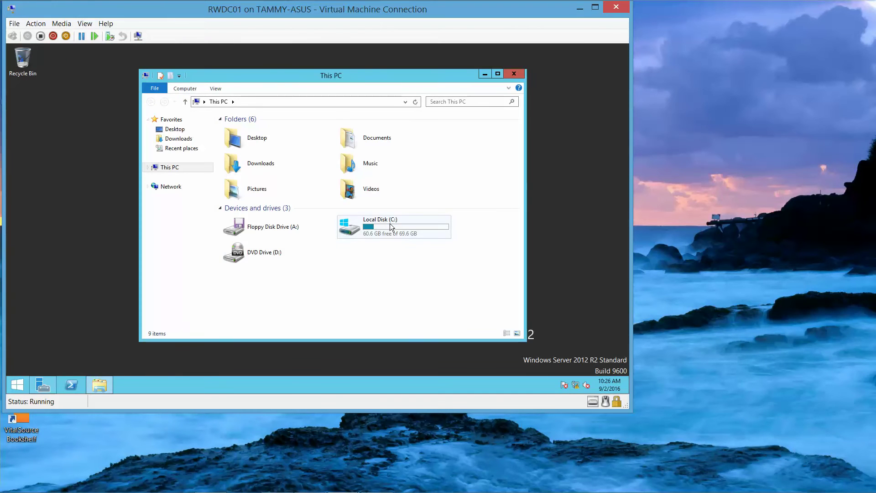
double_click(390, 224)
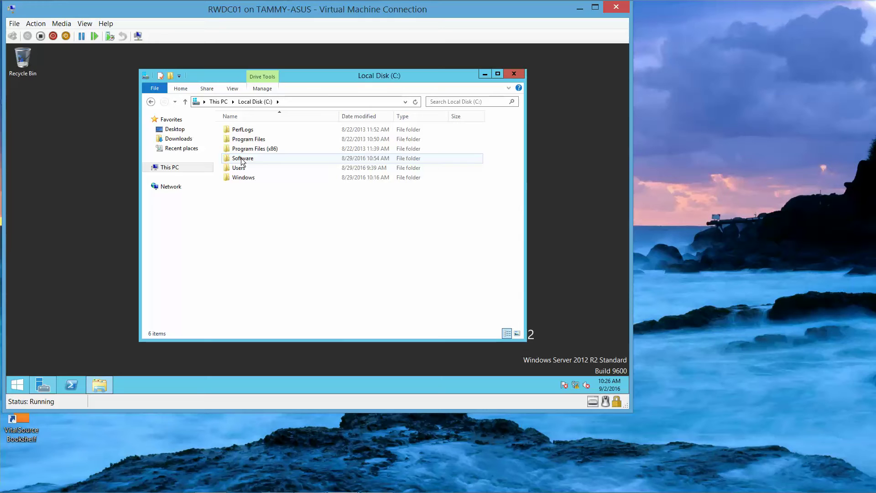
double_click(242, 158)
click(255, 180)
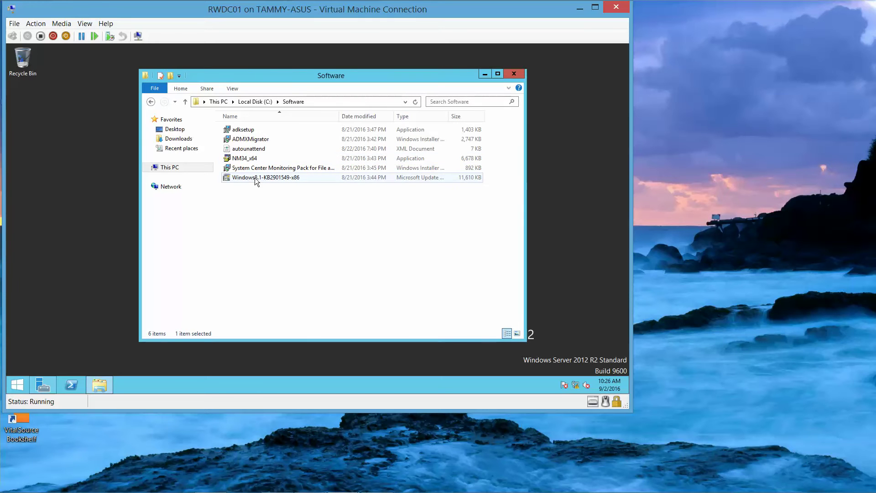
click(253, 170)
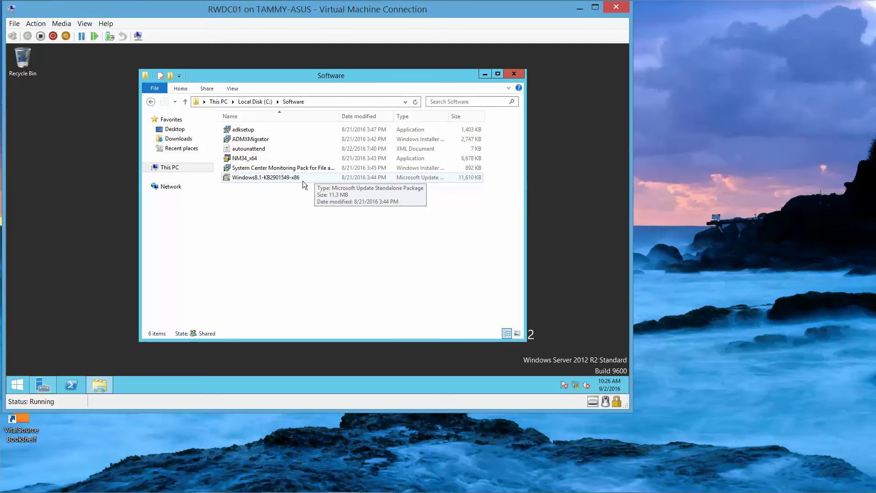
click(264, 179)
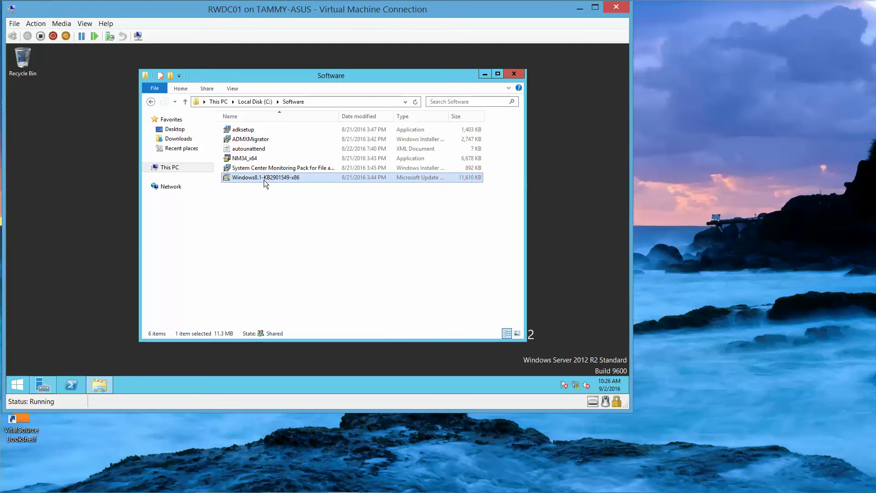
key(Delete)
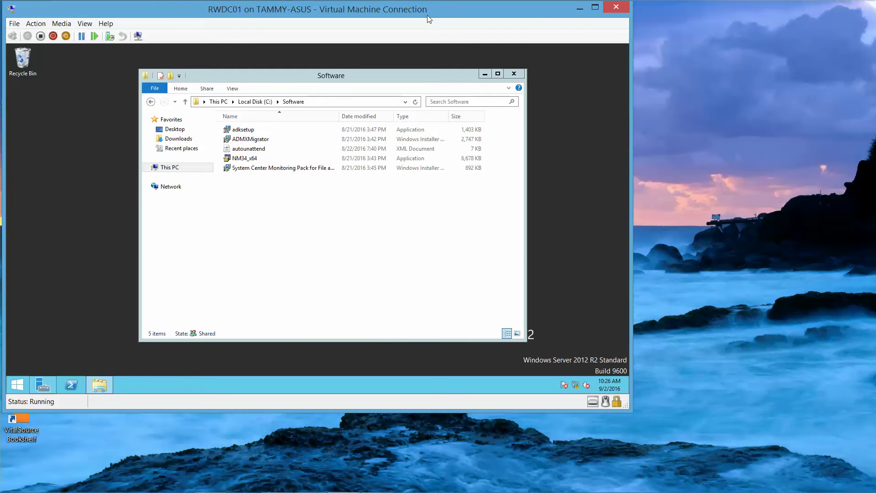
Step: Minimize RWDC01 and open the host's 70-411\Software folder, keeping the KB2901549-x64 zip
click(578, 10)
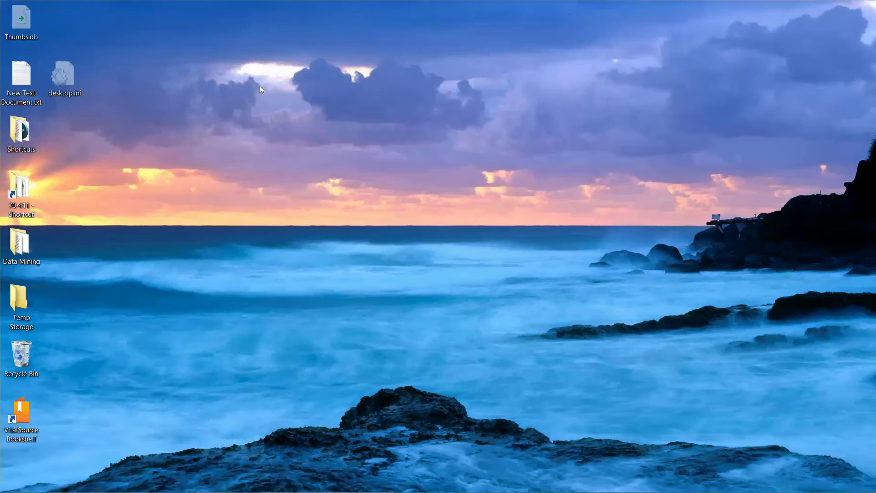
double_click(19, 208)
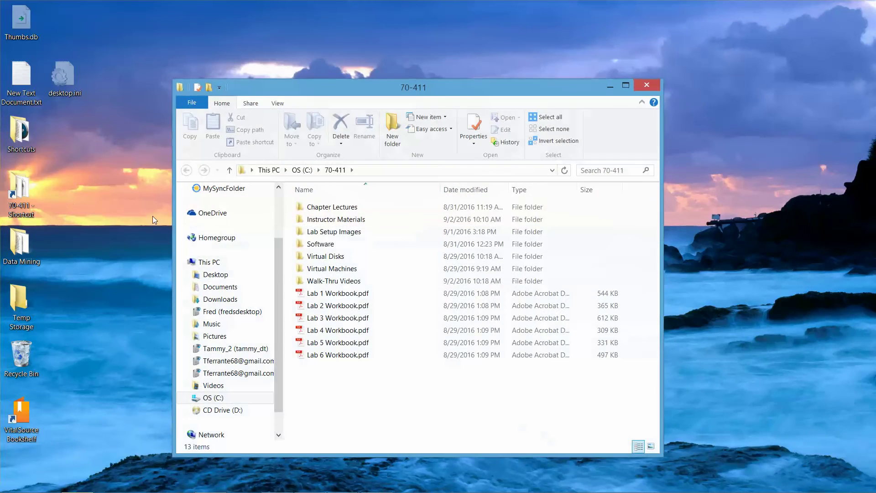
double_click(348, 246)
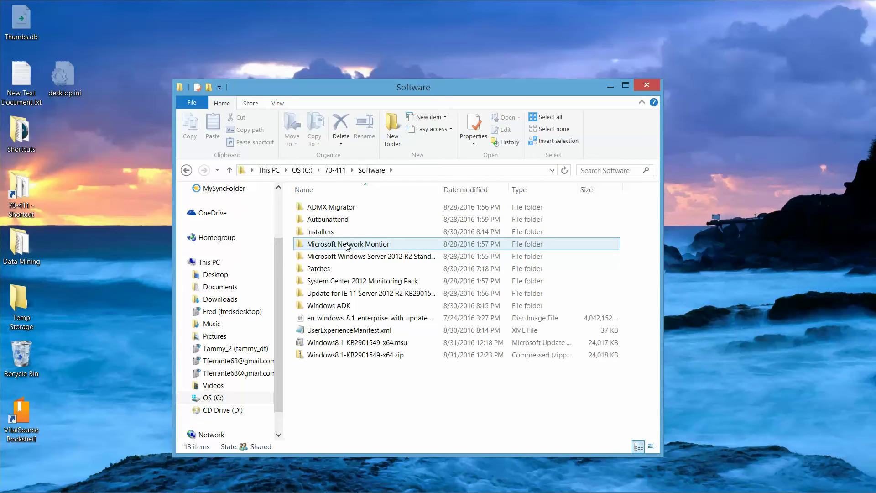
click(379, 357)
key(Delete)
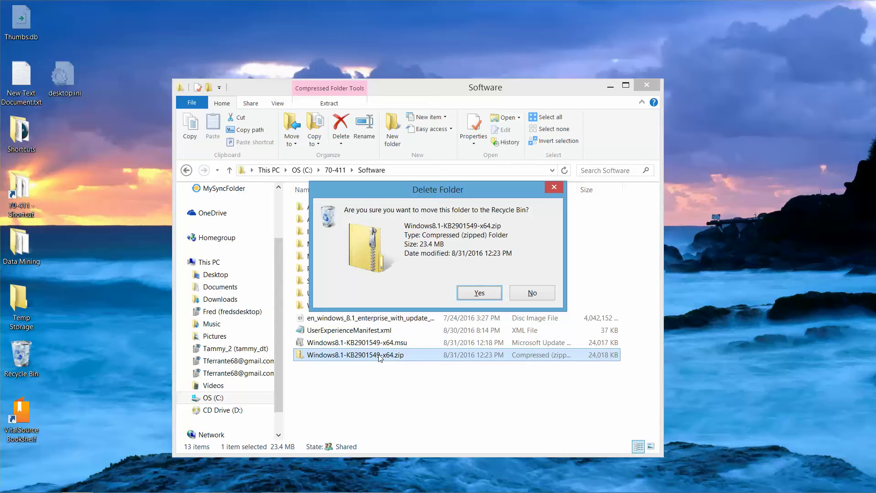
click(521, 294)
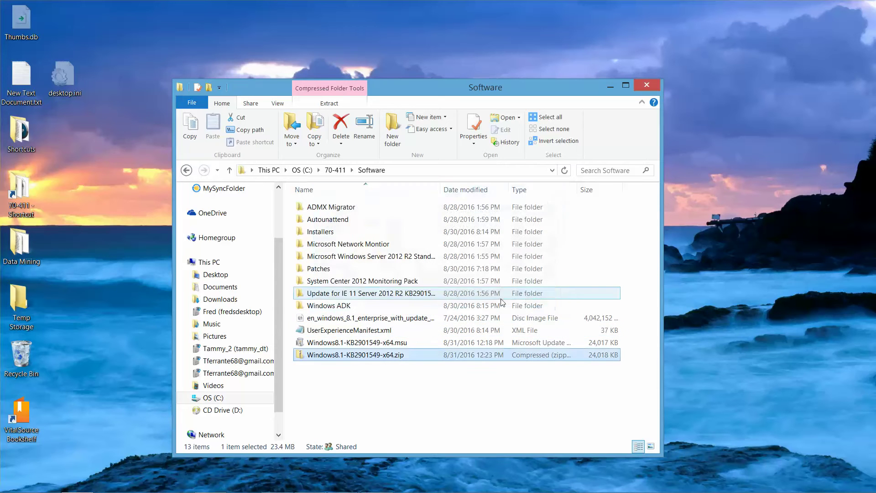
click(381, 344)
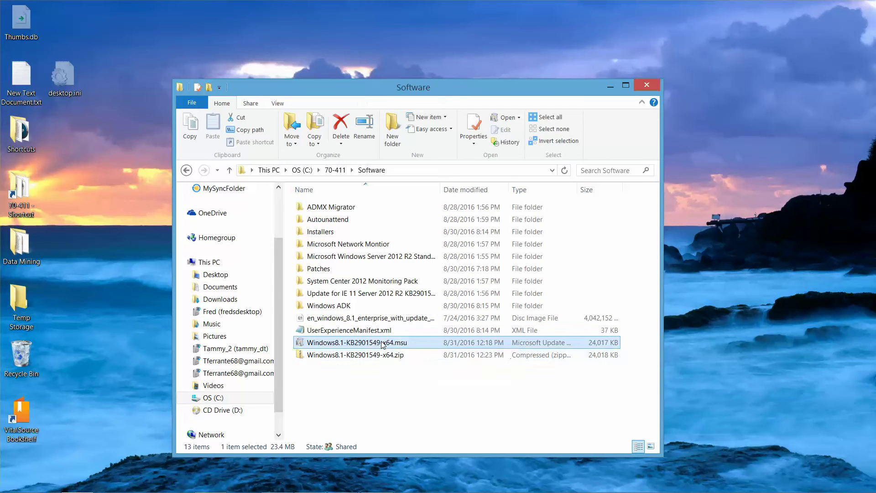
Step: Copy windows_server_2012_r2_x64 Standard.iso from its ISO folder and paste it into Software
double_click(394, 257)
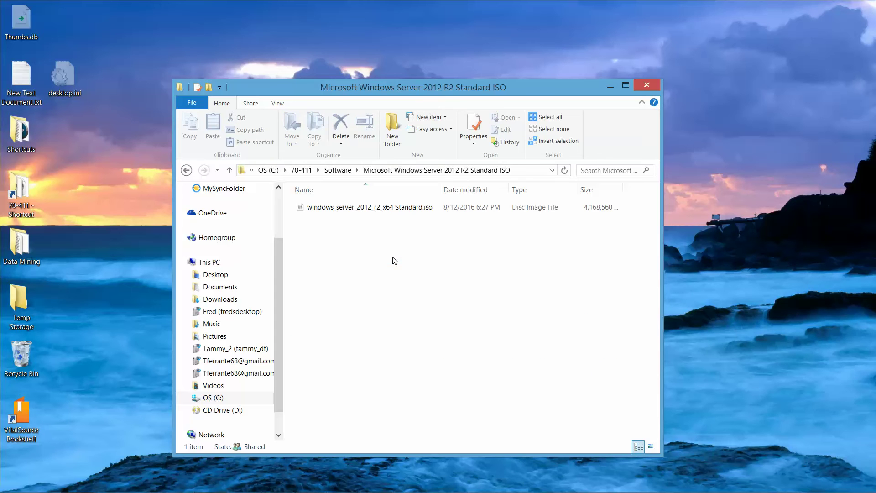
click(396, 210)
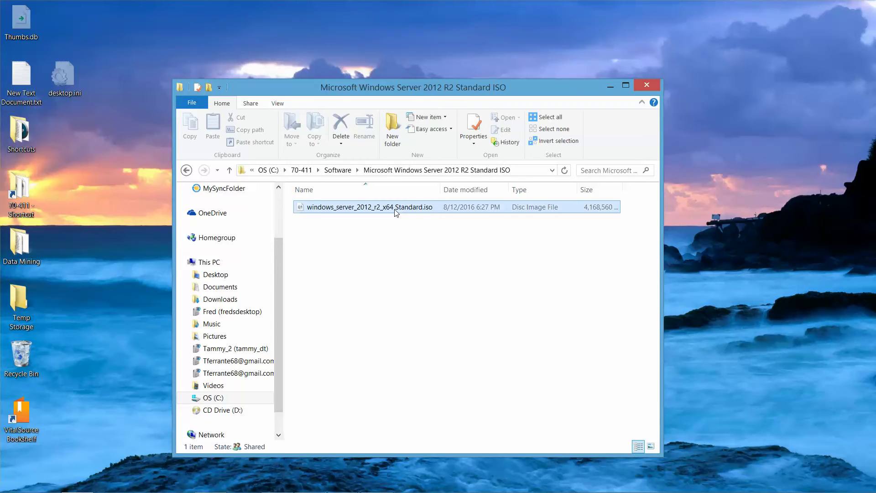
key(ctrl+c)
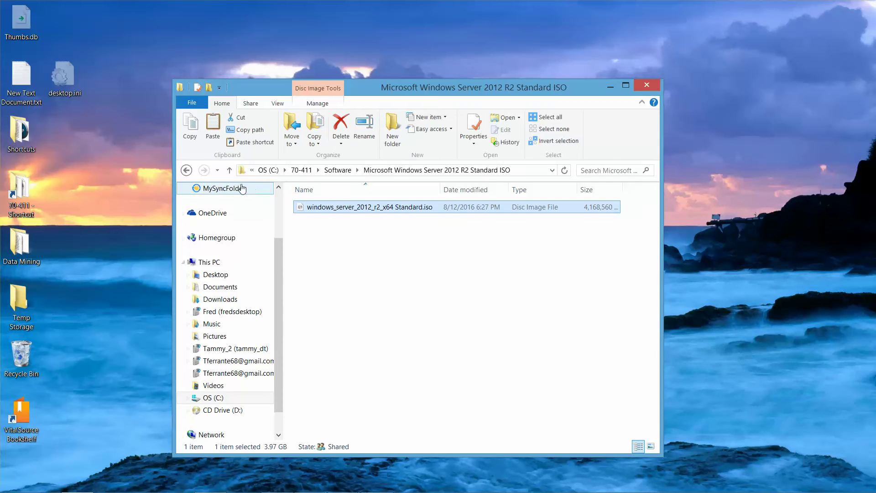
click(186, 170)
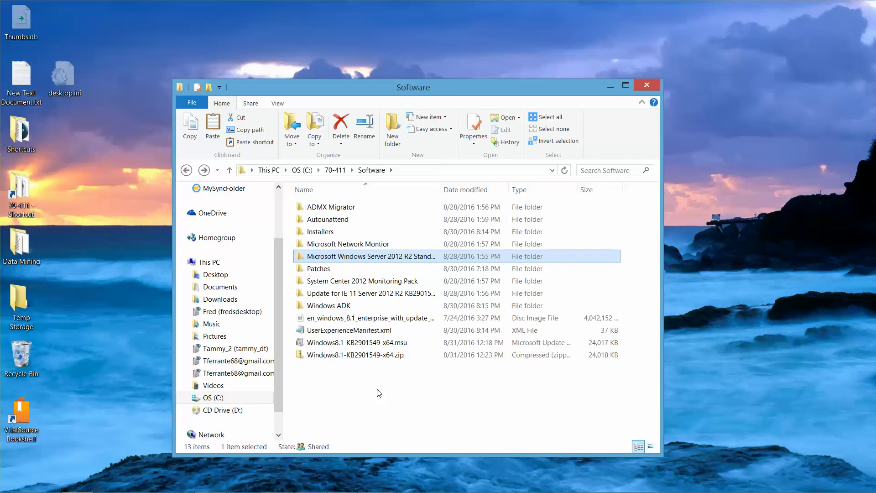
key(ctrl+v)
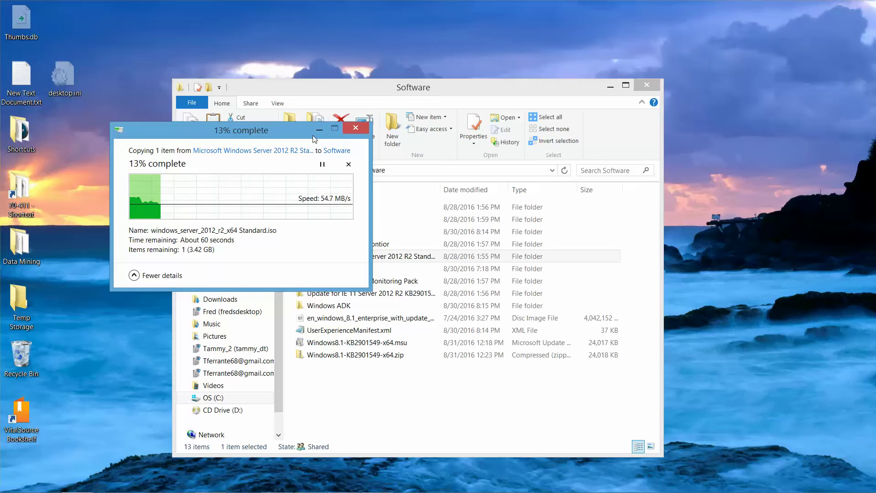
Step: Move the copy progress dialog aside and browse Network from the Software window
drag(313, 137, 812, 26)
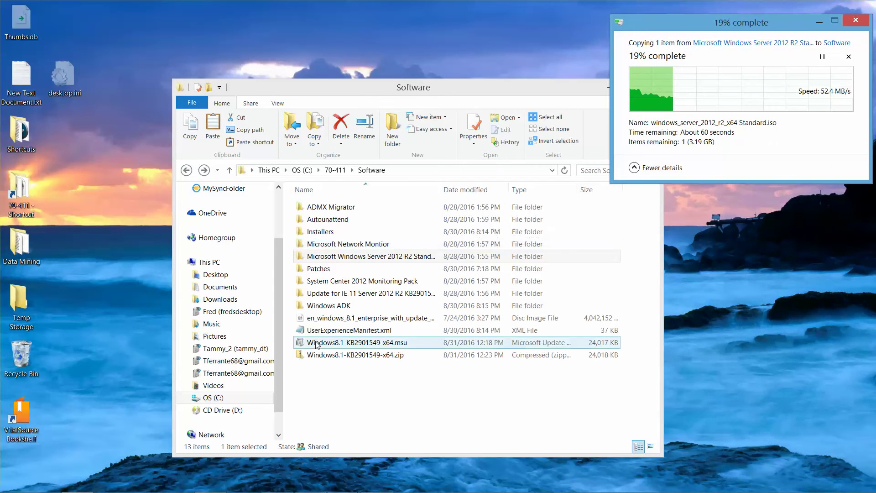
scroll(276, 358, down, 1)
click(277, 357)
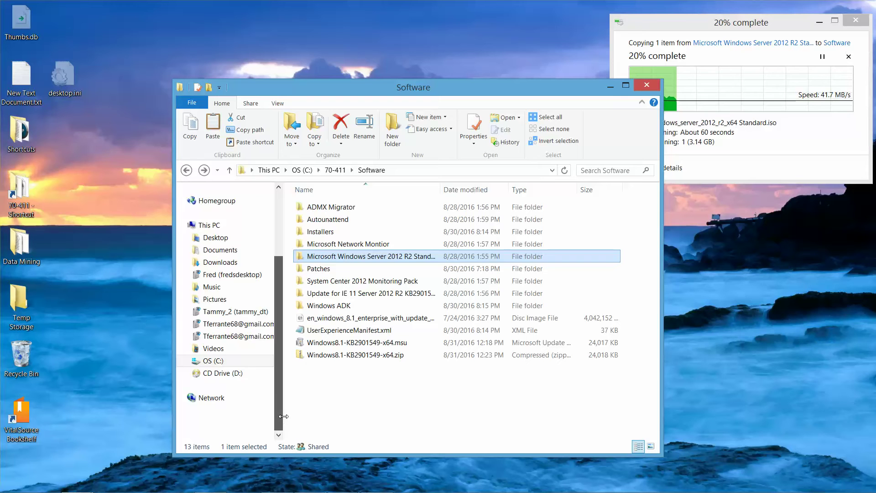
click(217, 398)
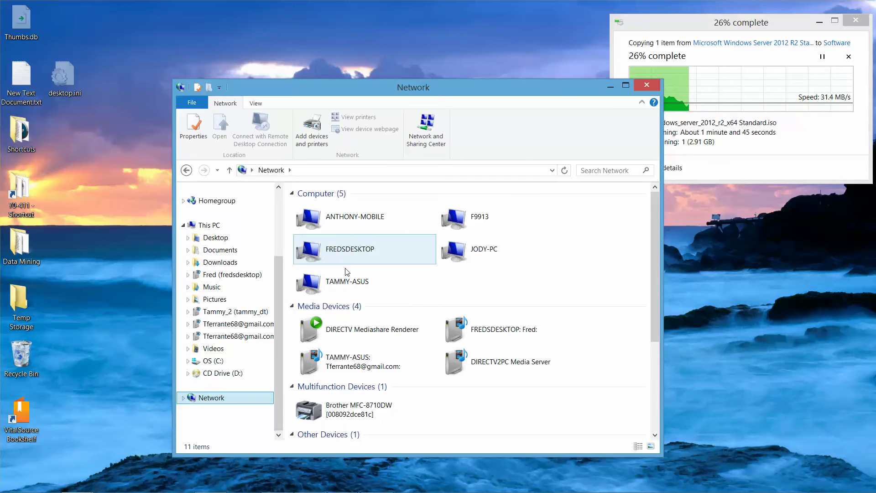
Step: Navigate to \\RWDC01\software and move that window to the right
click(313, 174)
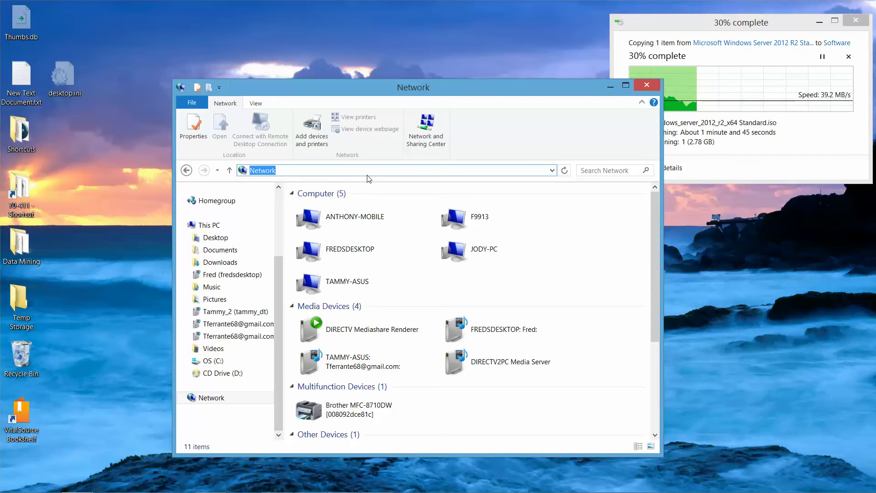
text(\\RW)
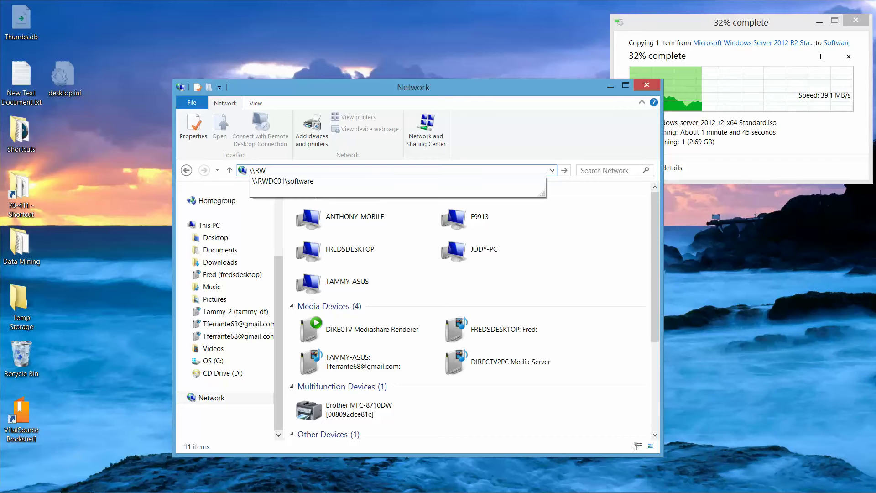
text(D)
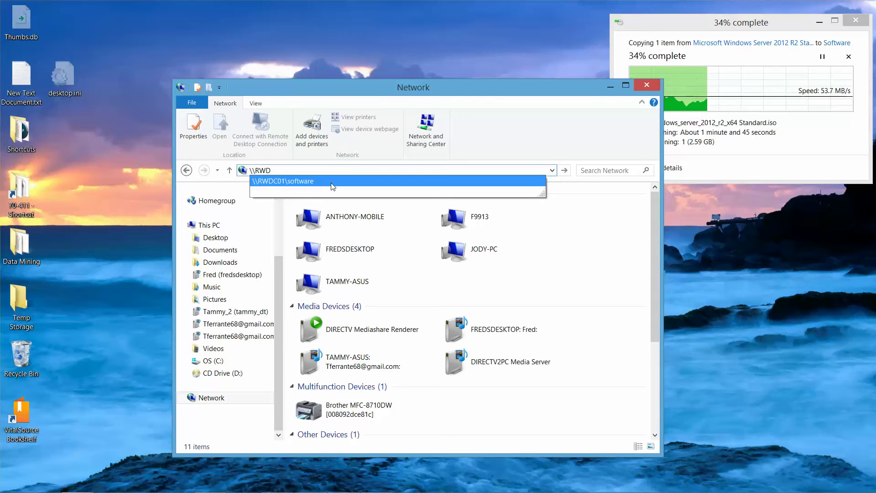
click(331, 182)
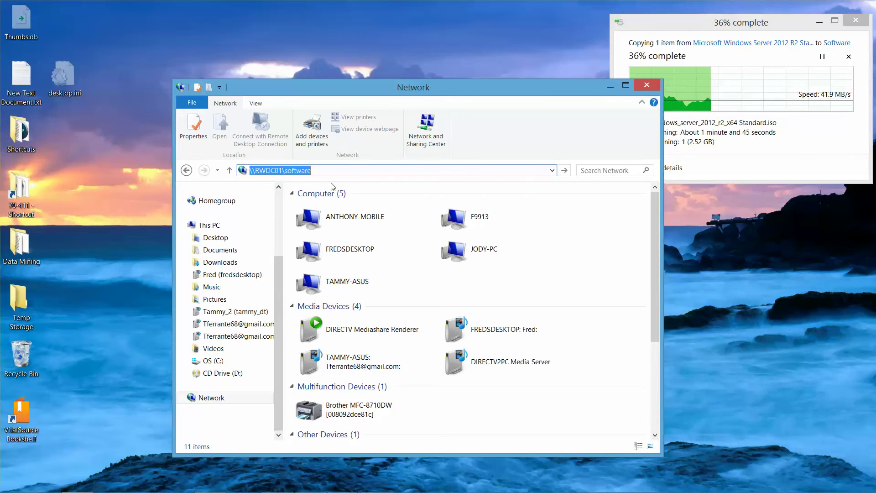
key(Return)
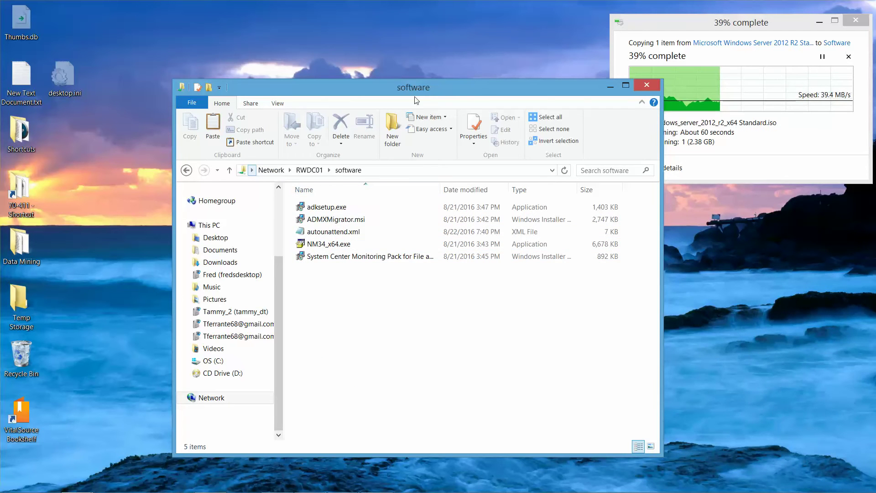
drag(413, 90, 615, 118)
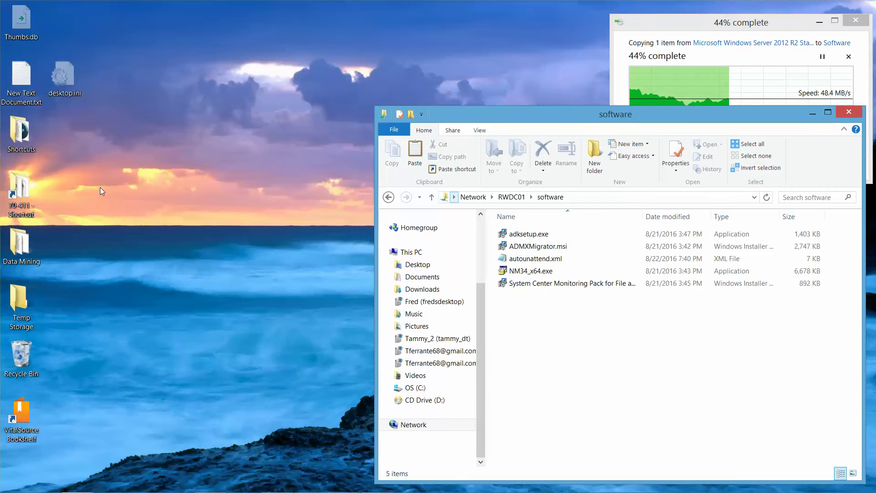
Step: Open the local 70-411\Software folder and drag Windows8.1-KB2901549-x64.msu into the RWDC01 share
double_click(29, 187)
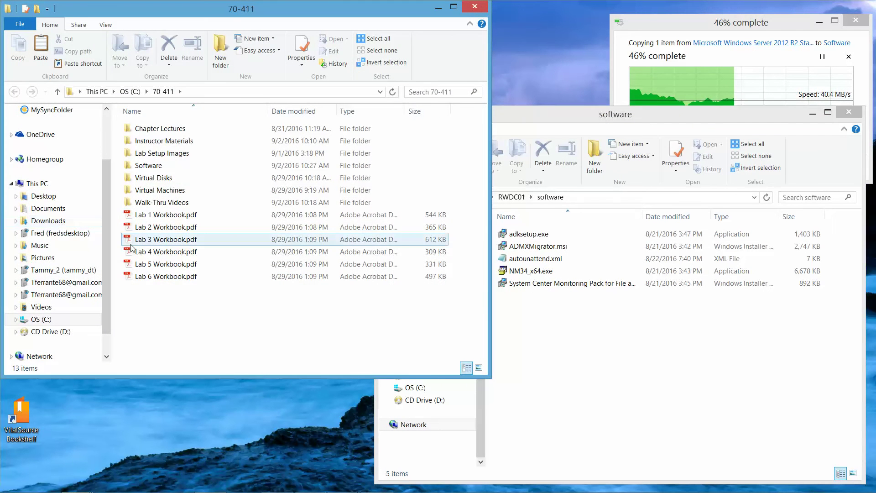
double_click(150, 167)
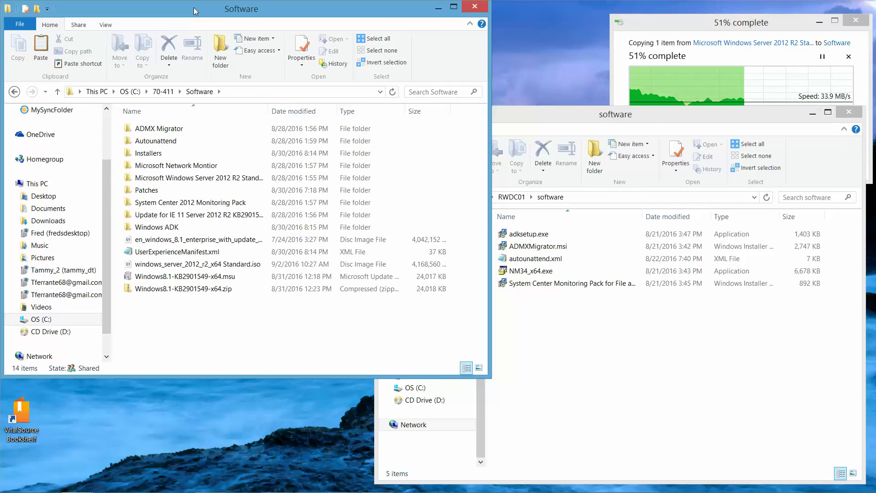
drag(194, 16, 195, 103)
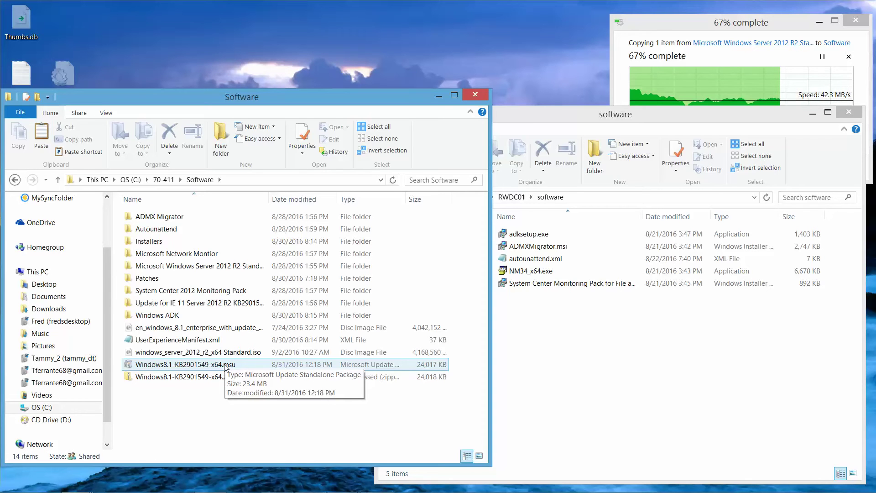
click(225, 367)
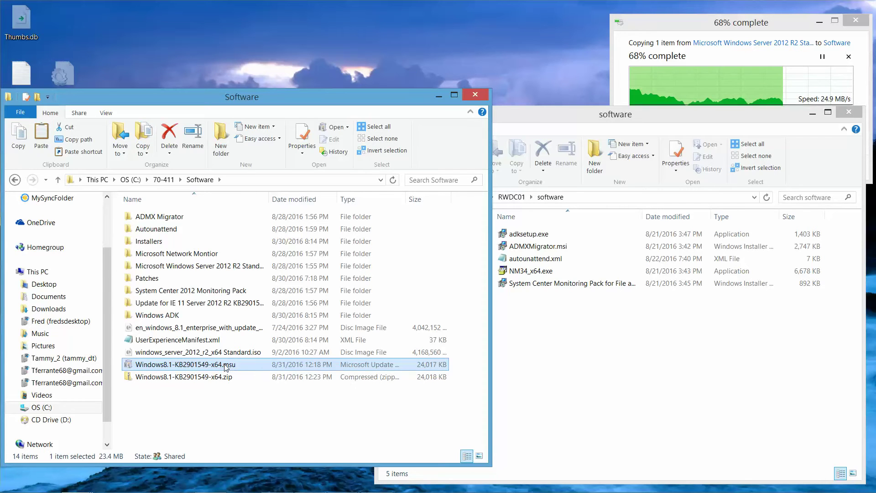
drag(225, 367, 621, 375)
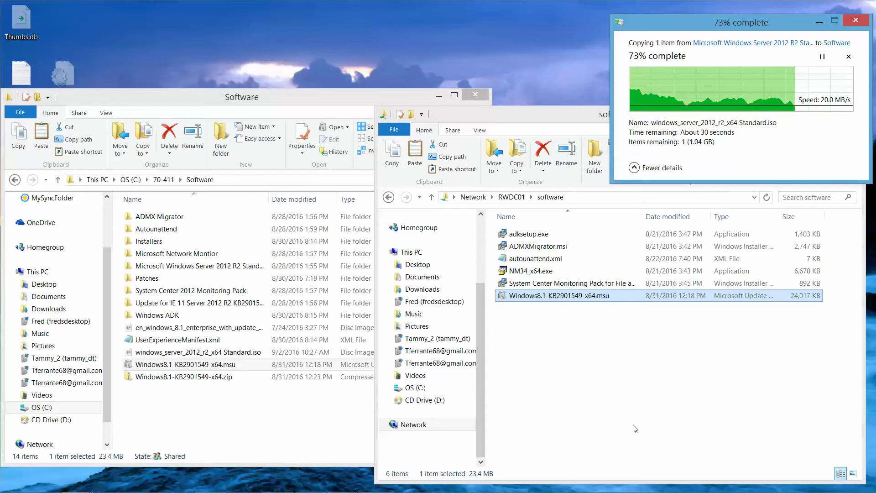
click(225, 355)
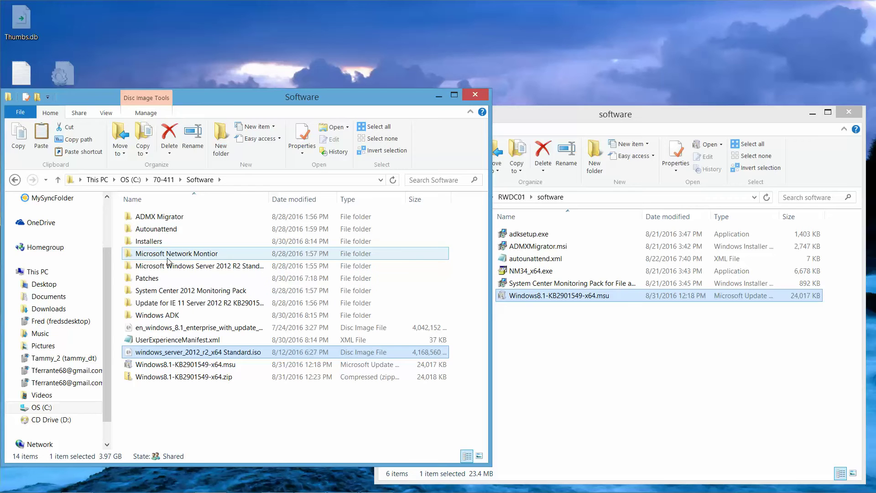
double_click(170, 219)
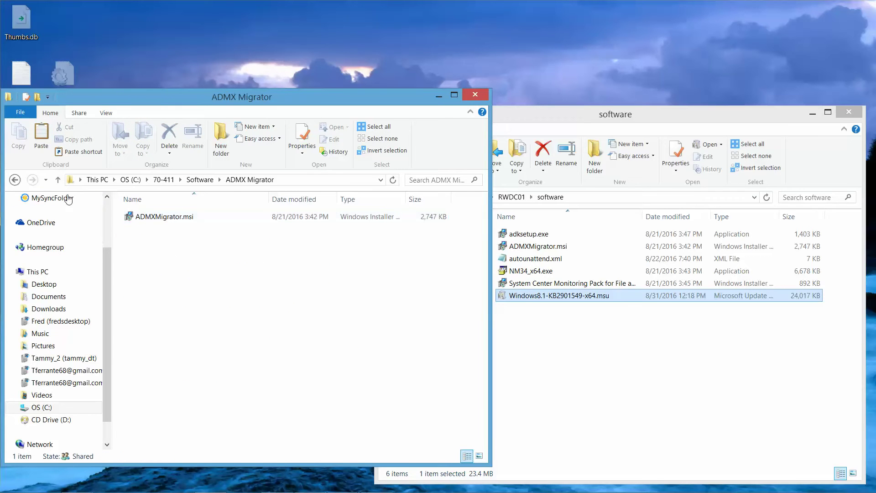
click(15, 179)
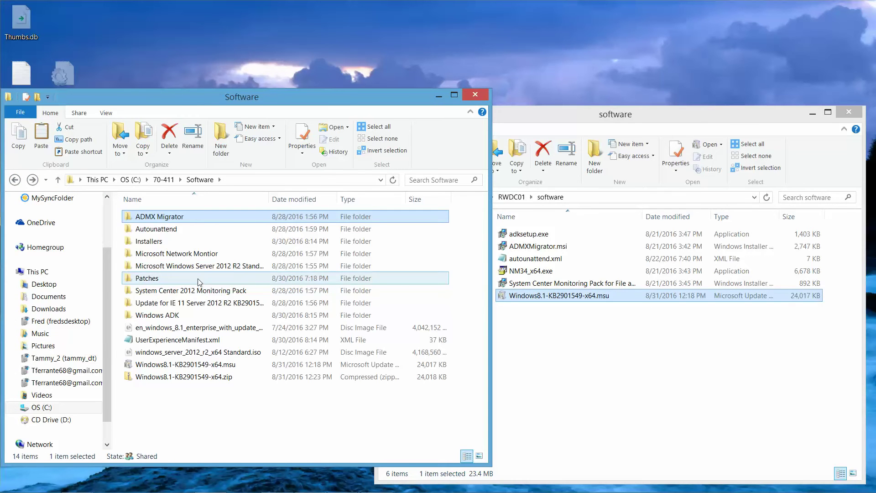
double_click(203, 255)
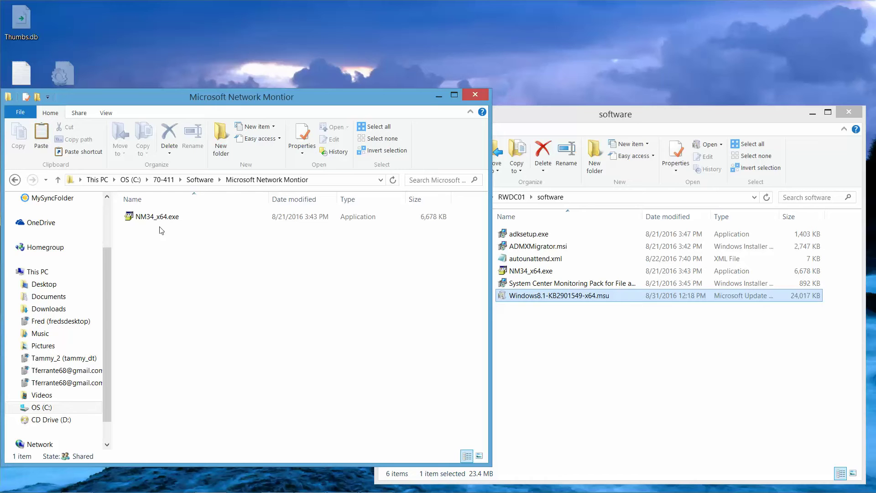
click(149, 219)
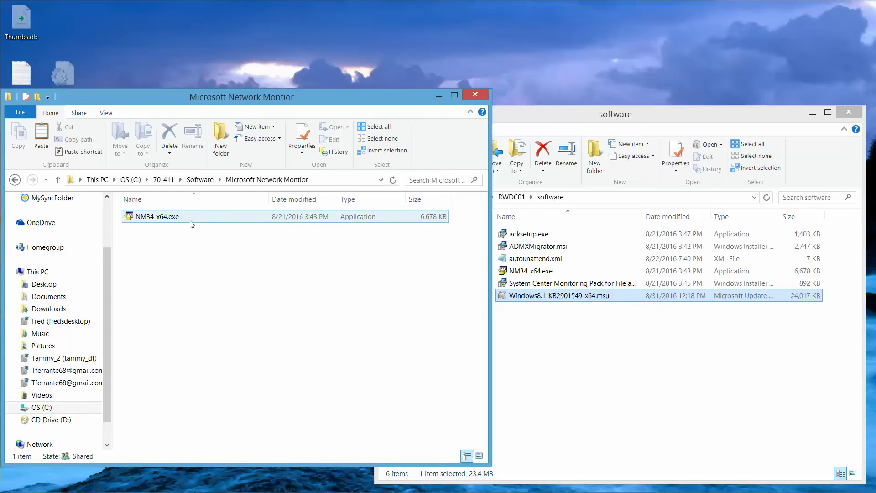
click(162, 226)
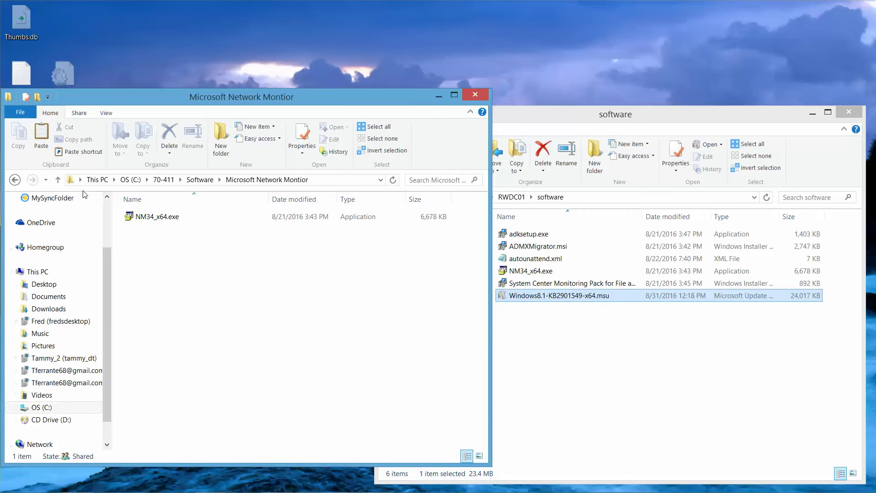
click(15, 179)
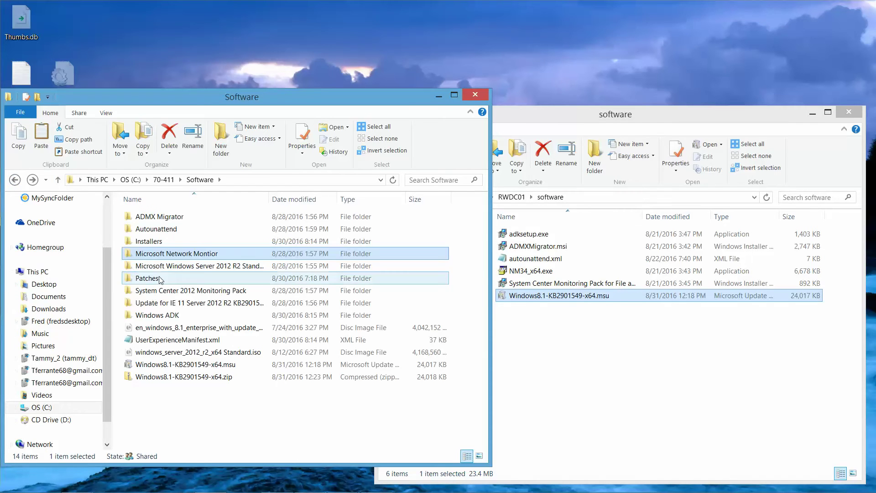
double_click(183, 292)
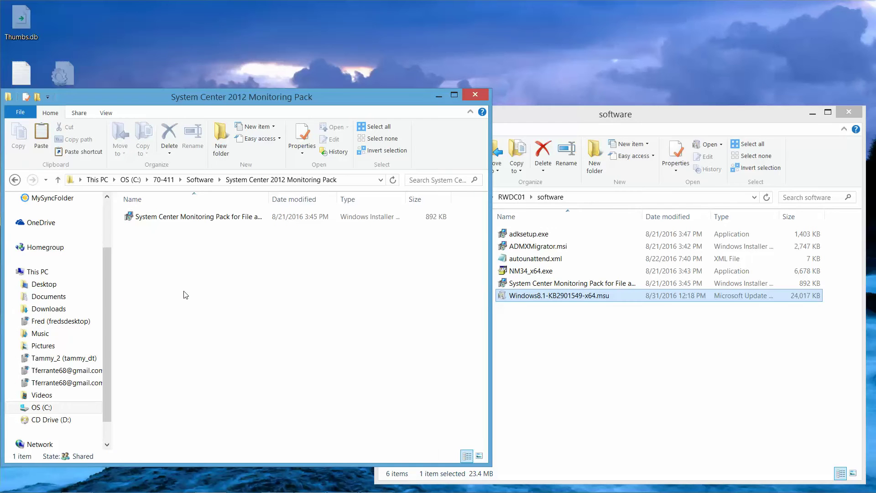
click(14, 180)
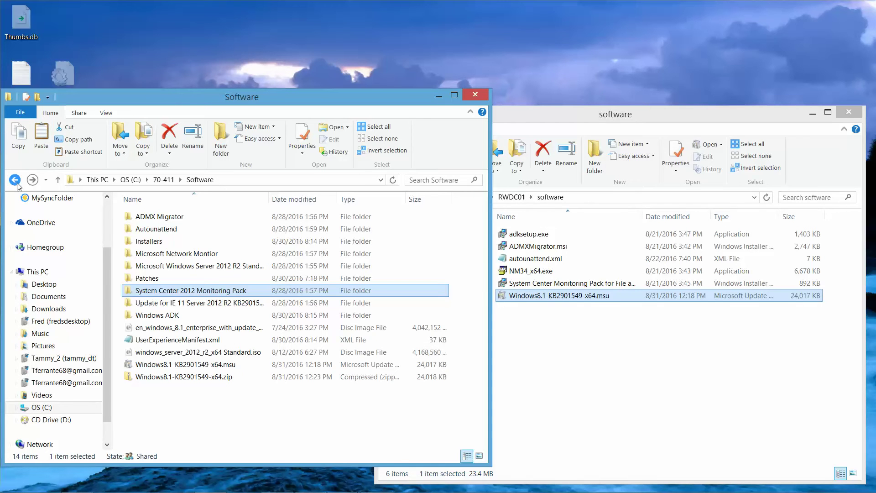
double_click(158, 303)
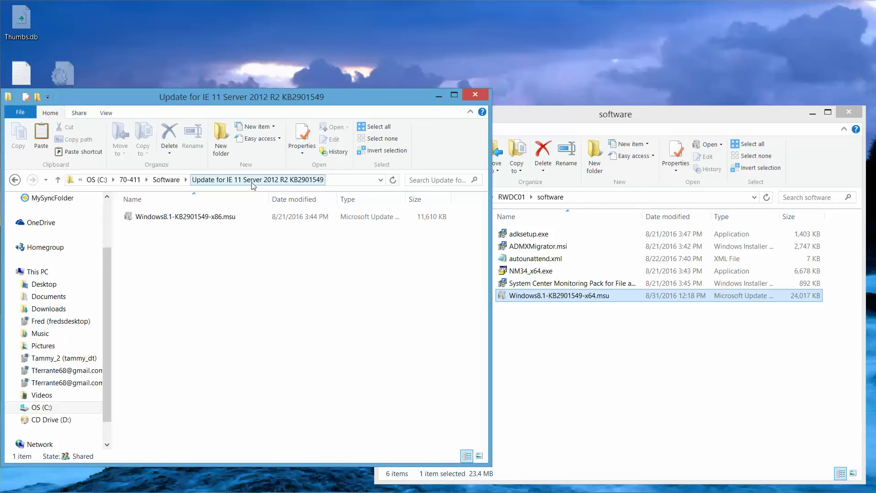
click(15, 180)
double_click(157, 315)
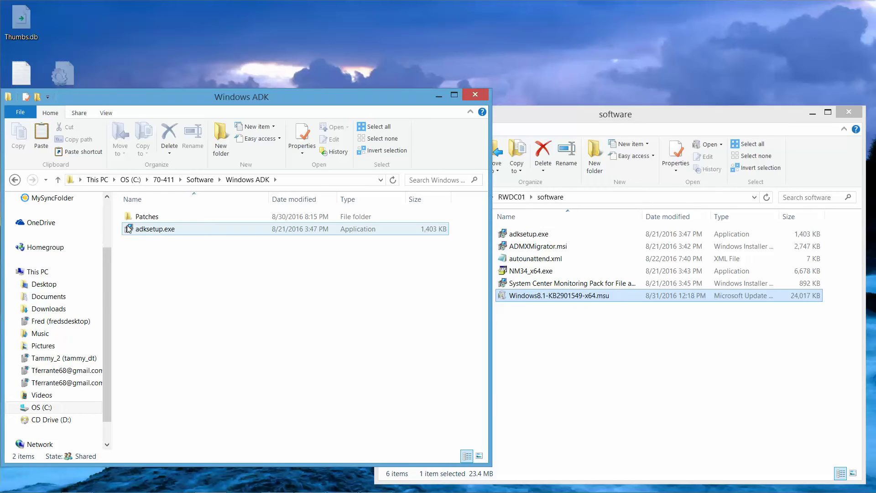
click(14, 180)
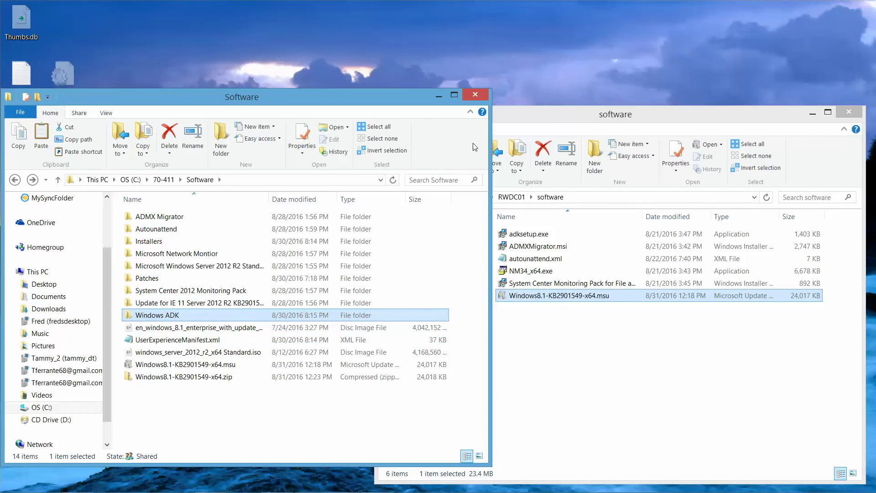
Step: Reopen 70-411\Software and drag windows_server_2012_r2_x64 Standard.iso into the RWDC01 software window
click(476, 95)
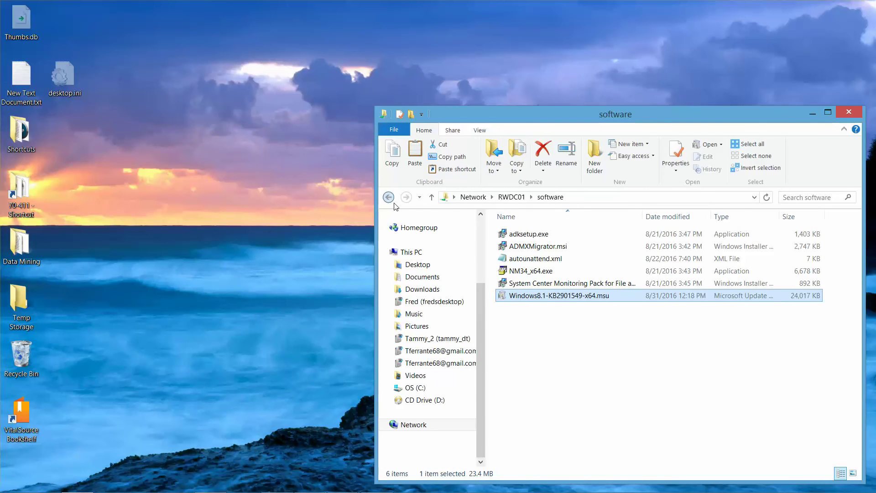
double_click(22, 201)
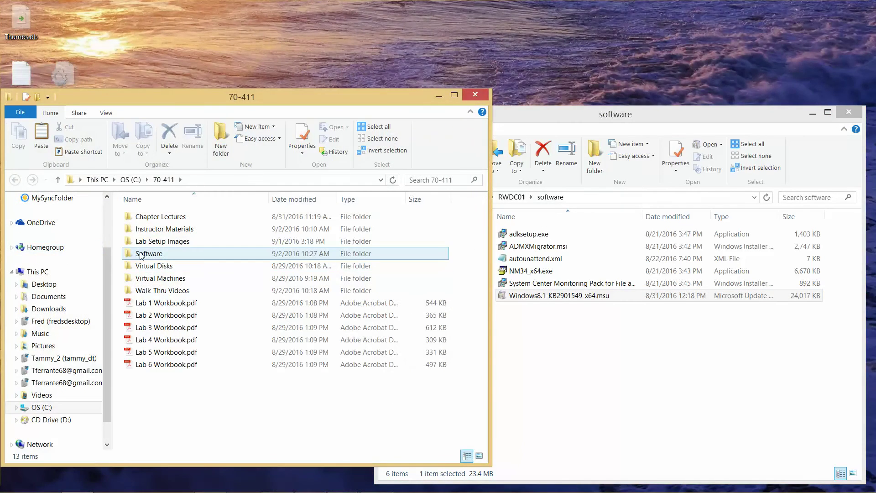
double_click(142, 254)
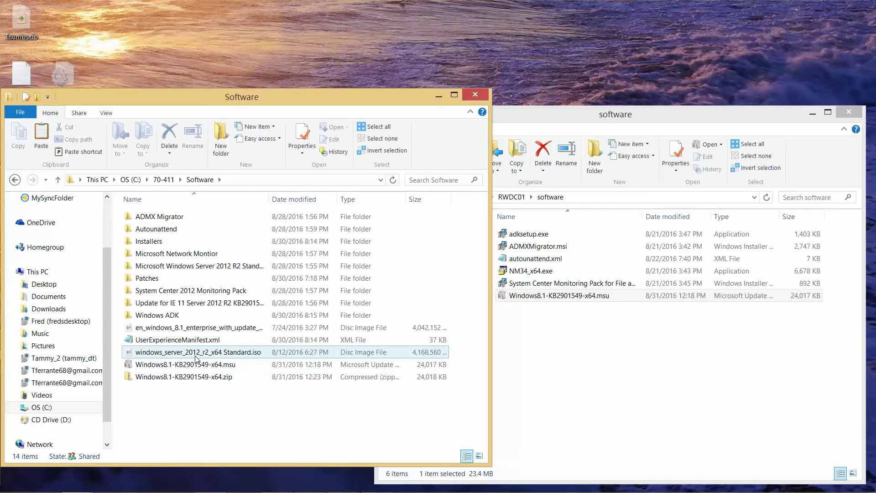
drag(197, 358, 604, 368)
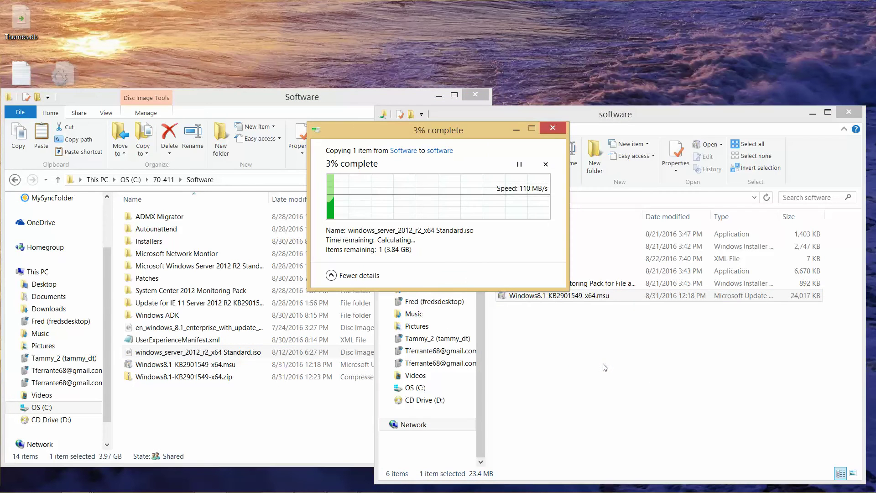
Step: Close both folder windows and move the copy progress dialog aside
click(475, 95)
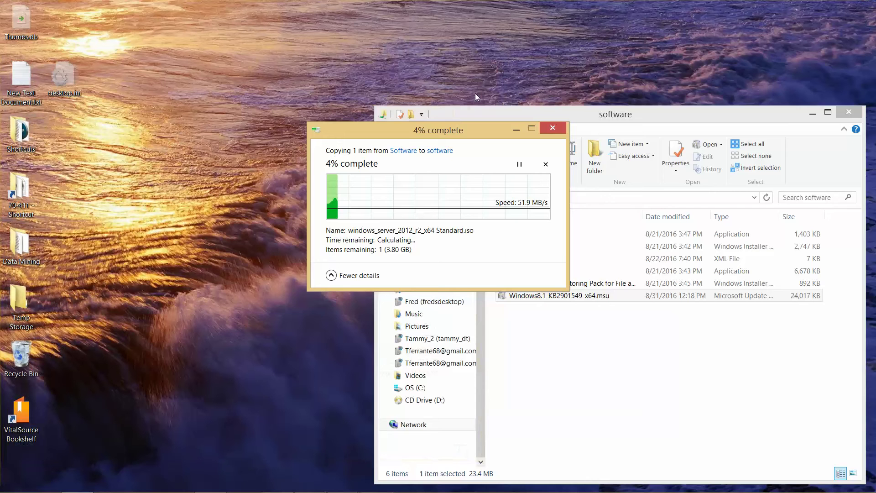
click(852, 114)
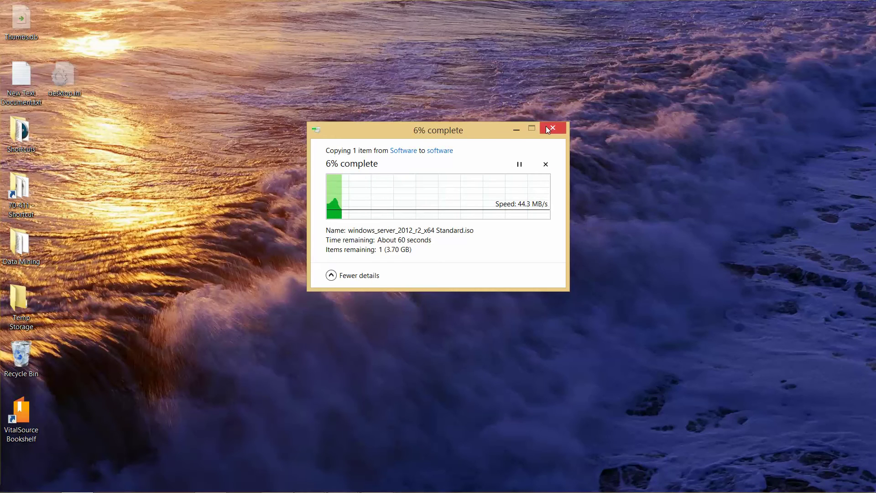
drag(475, 131, 783, 40)
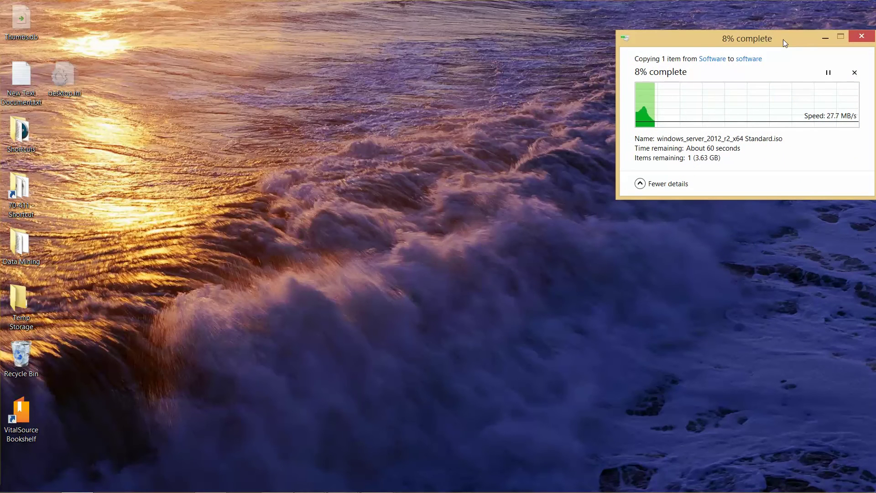
Step: On Server01, turn on network discovery and file sharing for all public networks
mouse_move(351, 488)
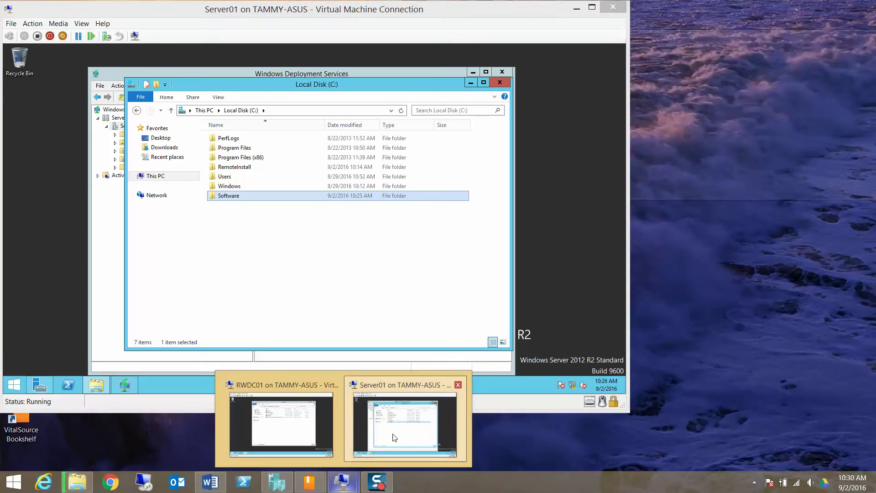
click(392, 433)
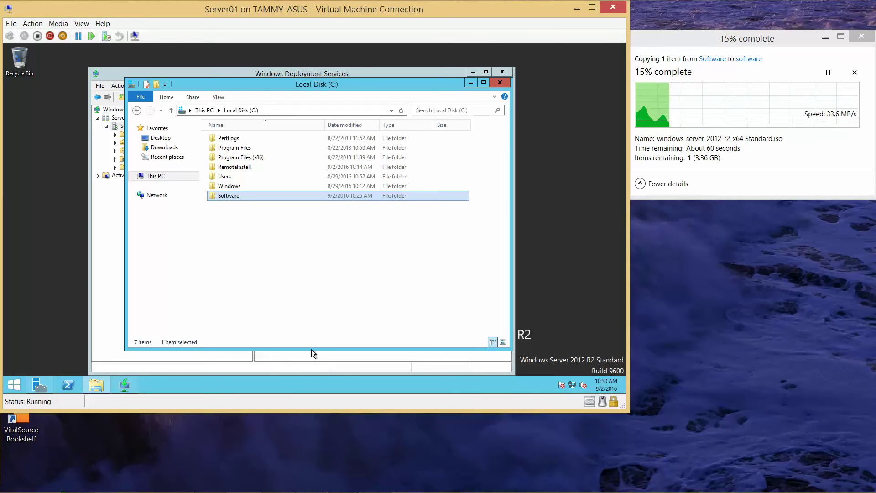
click(149, 198)
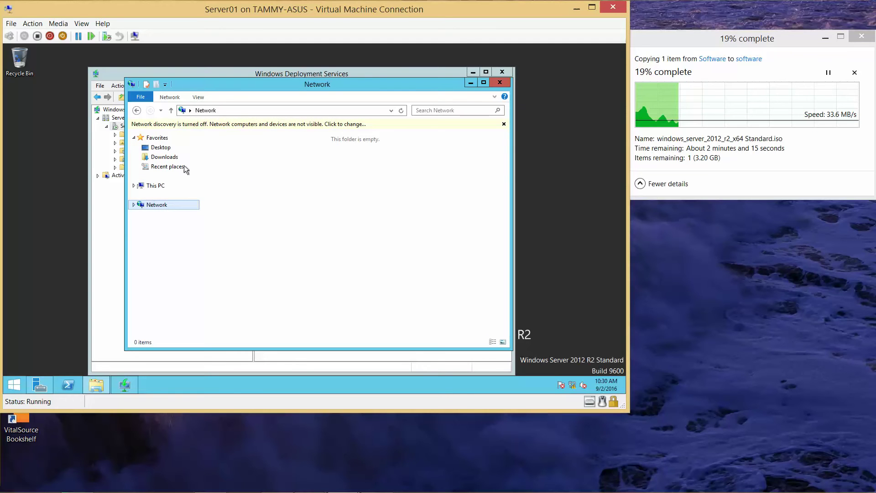
click(240, 125)
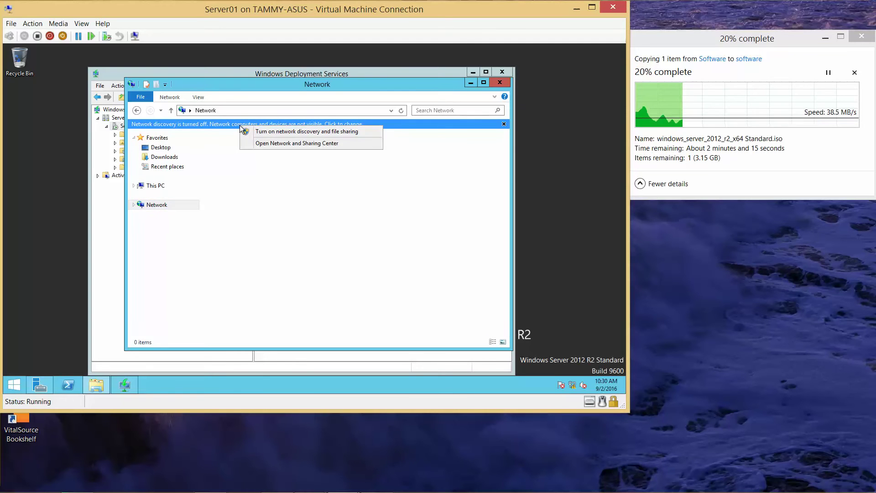
click(269, 132)
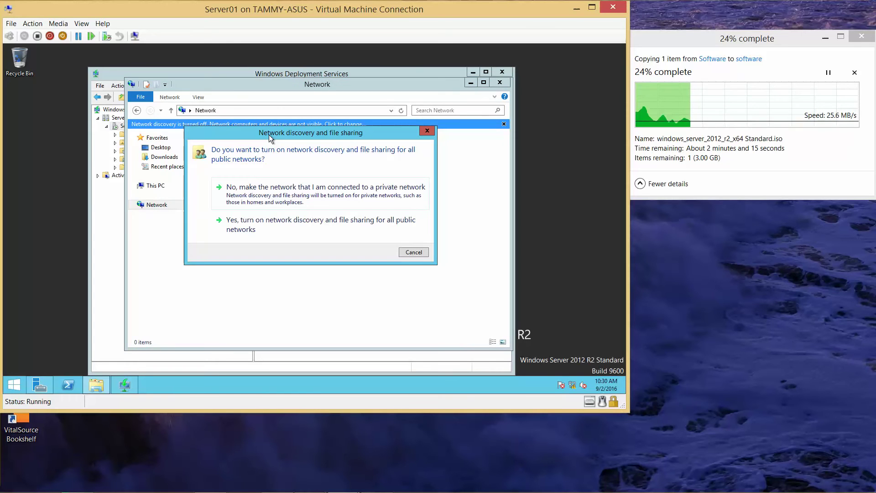
click(280, 222)
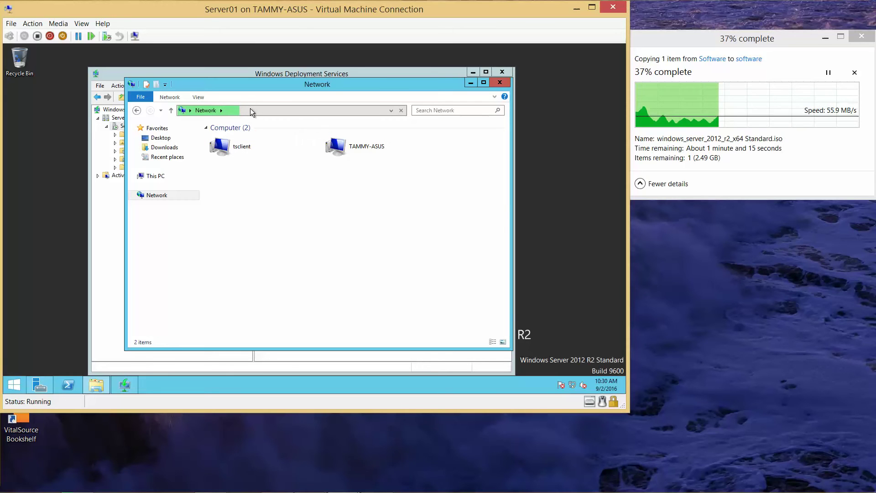
Step: Enter \\rwdc01\software in Server01's Explorer address bar to open the share
click(214, 111)
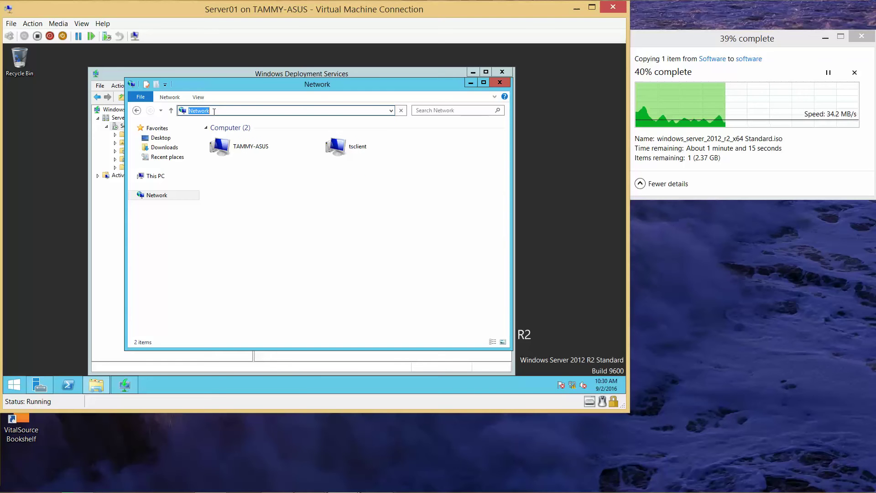
click(222, 113)
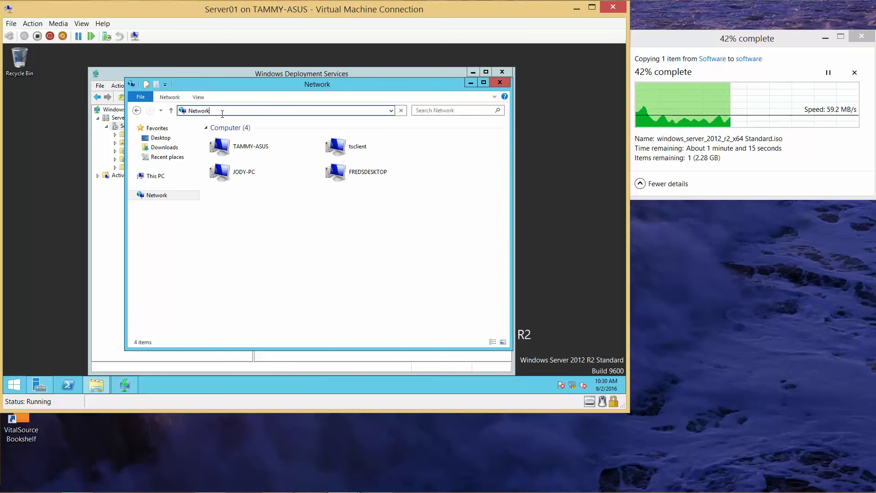
key(BackSpace)
key(BackSpace)
key(BackSpace)
key(BackSpace)
key(BackSpace)
key(BackSpace)
key(BackSpace)
text(\)
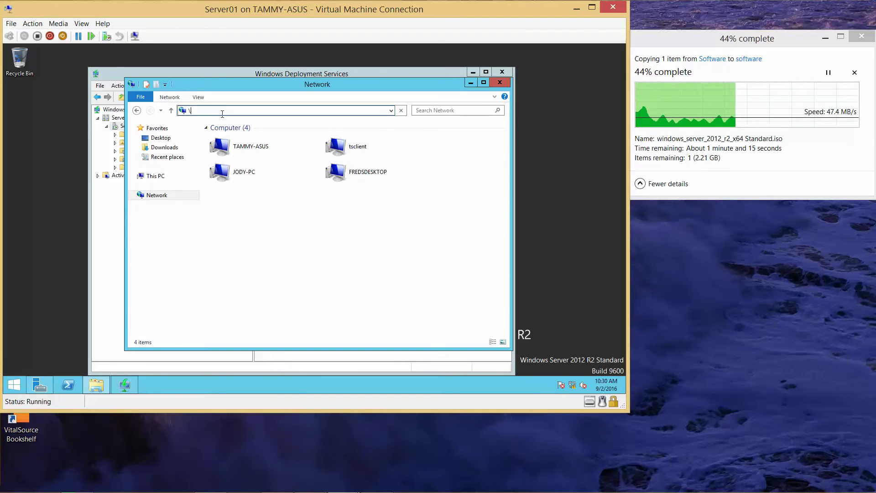
text(rwdc01)
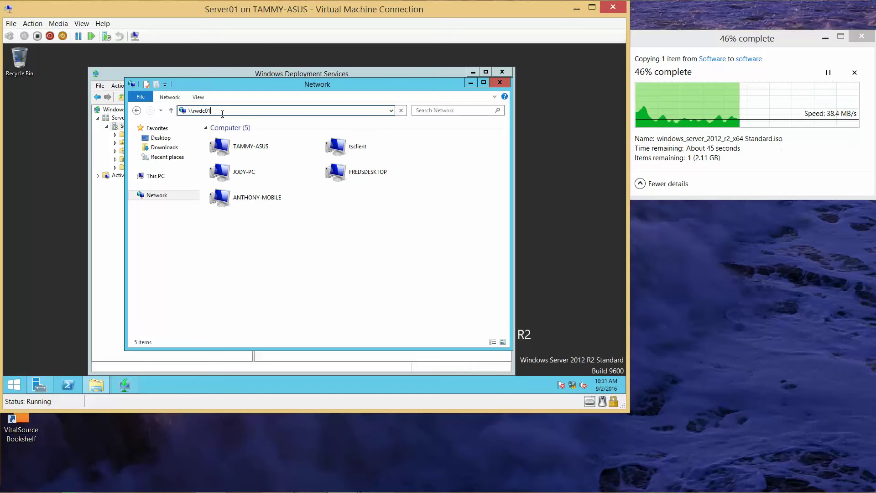
text(\software)
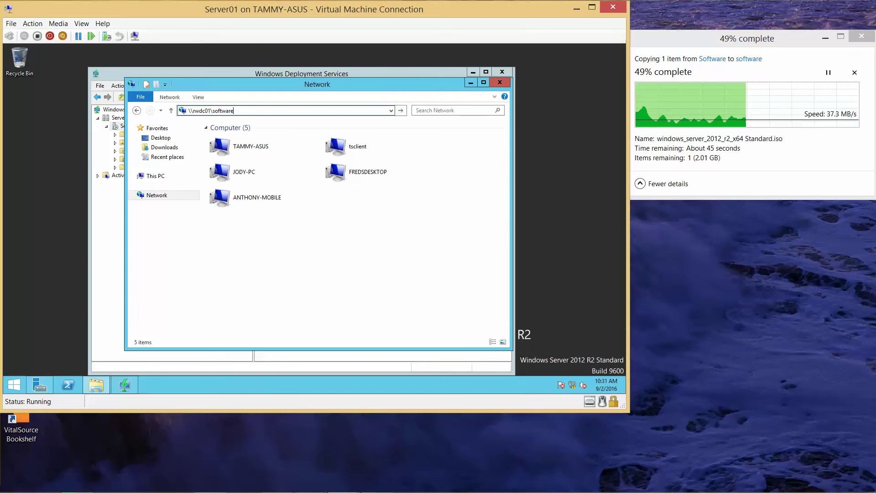
key(Return)
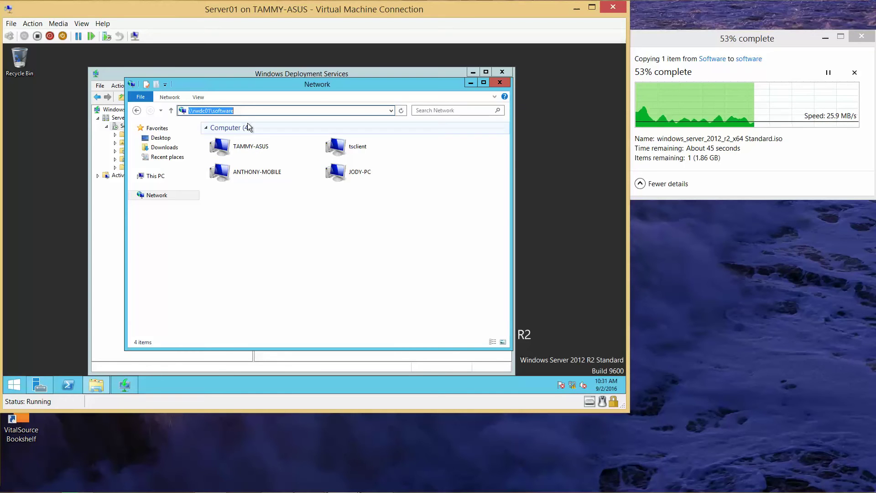
key(Return)
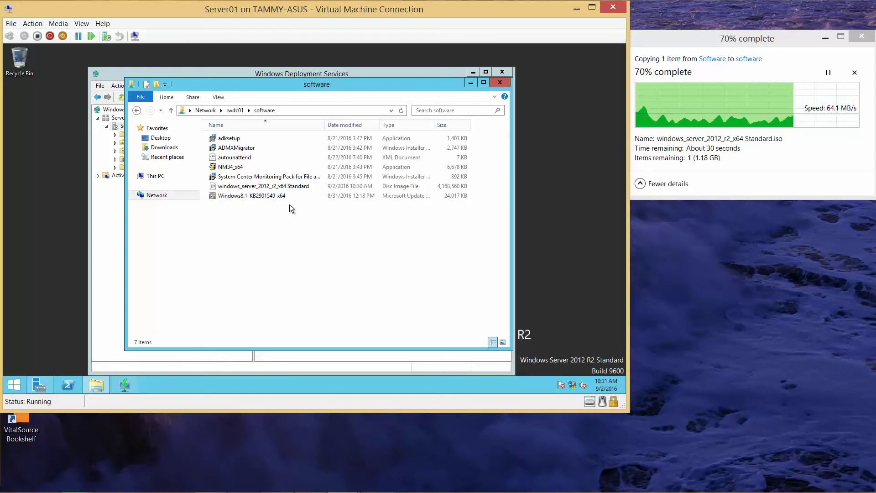
Step: Select the Windows Server 2012 R2 ISO and Windows8.1-KB2901549-x64 together, then go to This PC
click(271, 186)
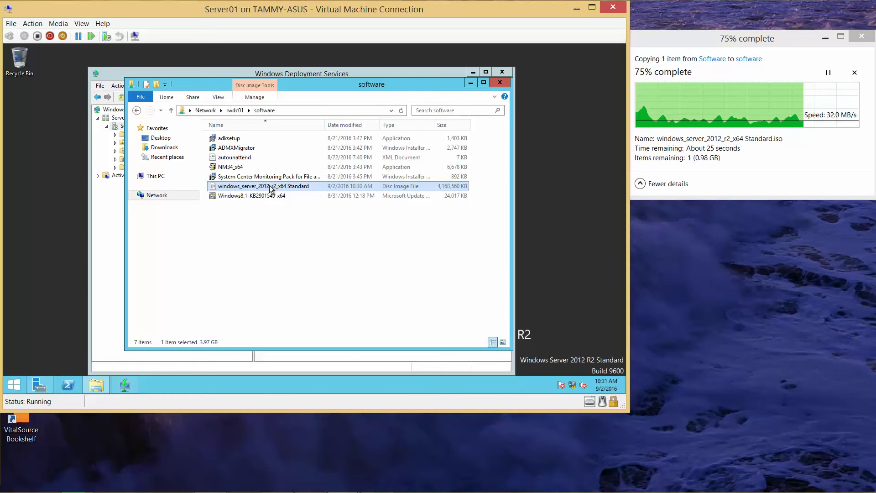
key(shift+Down)
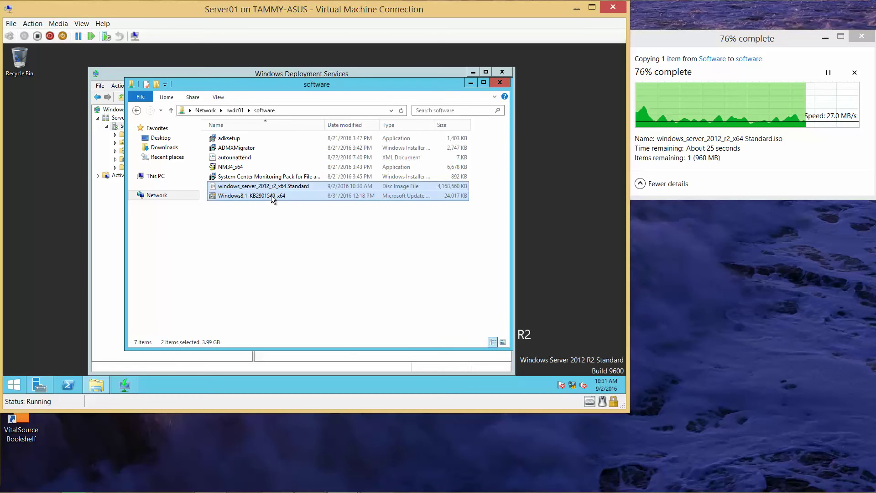
click(281, 233)
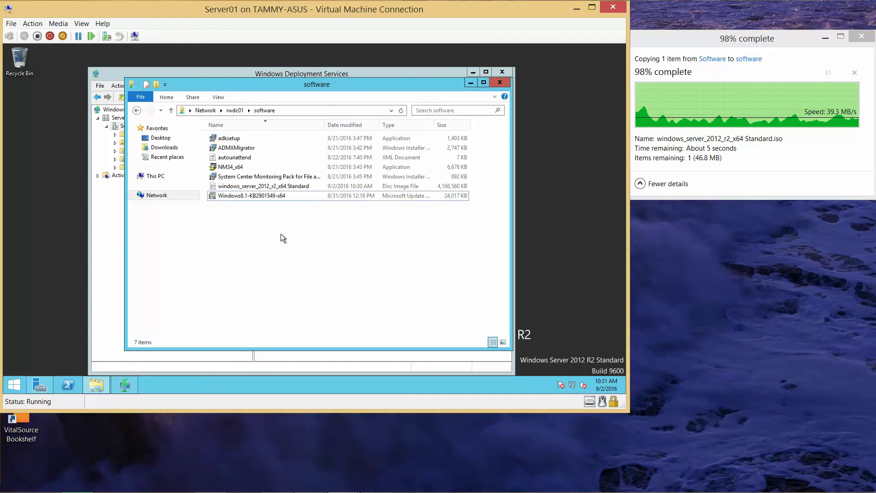
click(258, 187)
key(shift+Down)
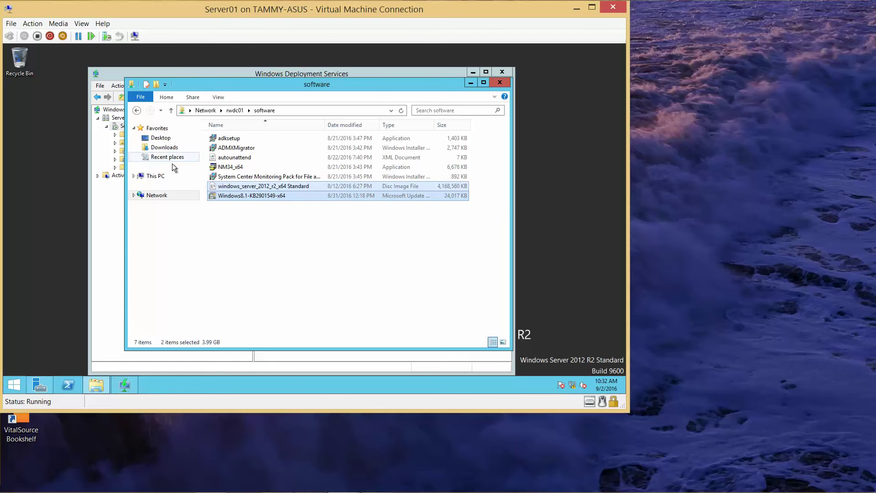
click(148, 176)
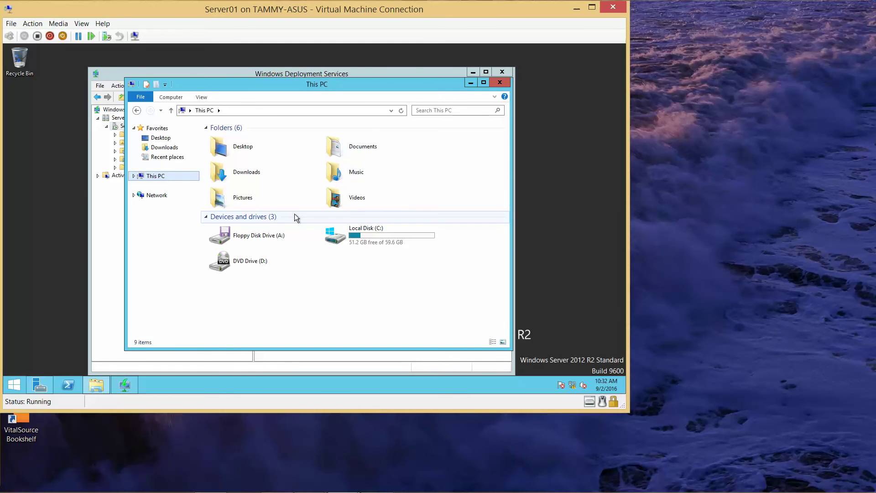
Step: Open C:\Software on Server01 and move the copy progress dialog off the file list
double_click(358, 232)
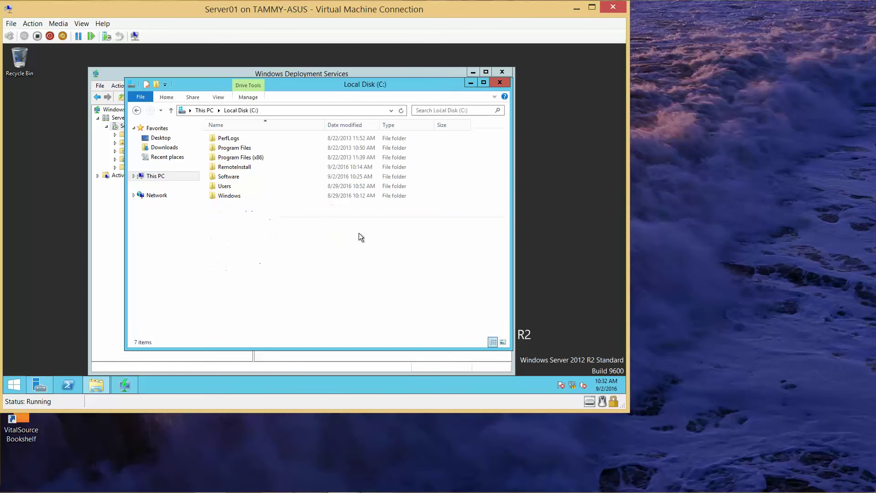
double_click(239, 176)
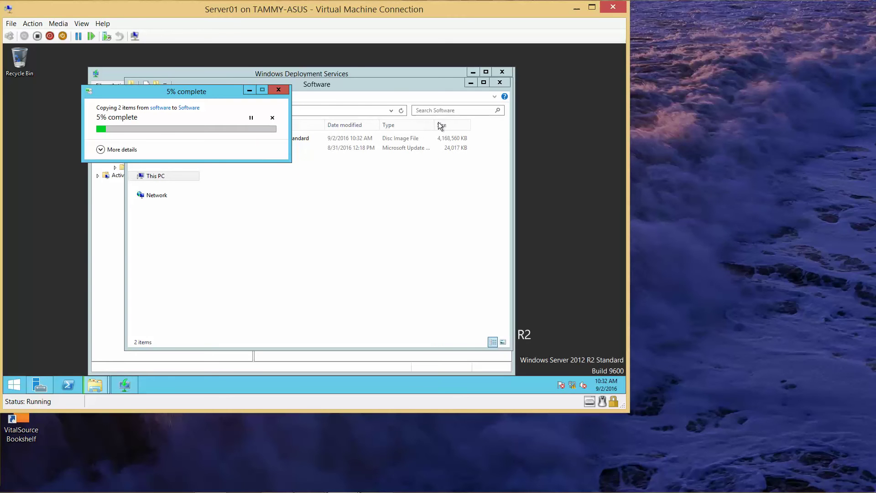
drag(242, 87, 485, 125)
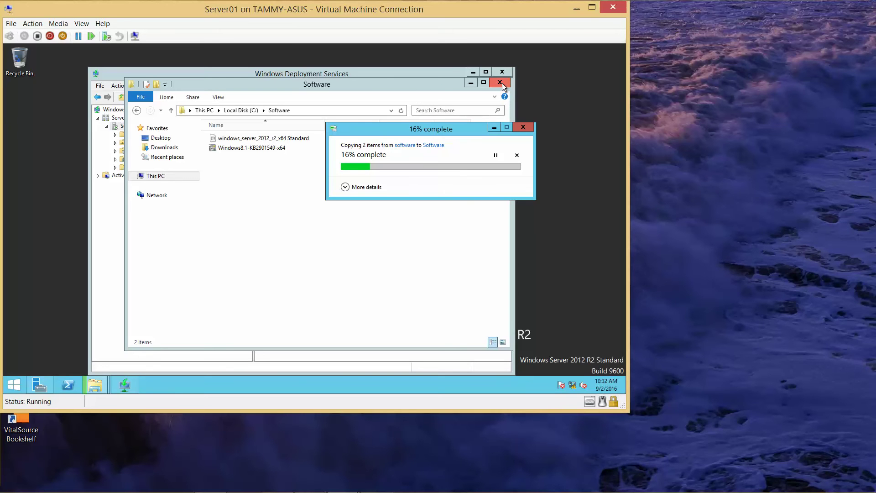
Step: Minimize the WDS console and place the Software window and copy dialog side by side
click(473, 73)
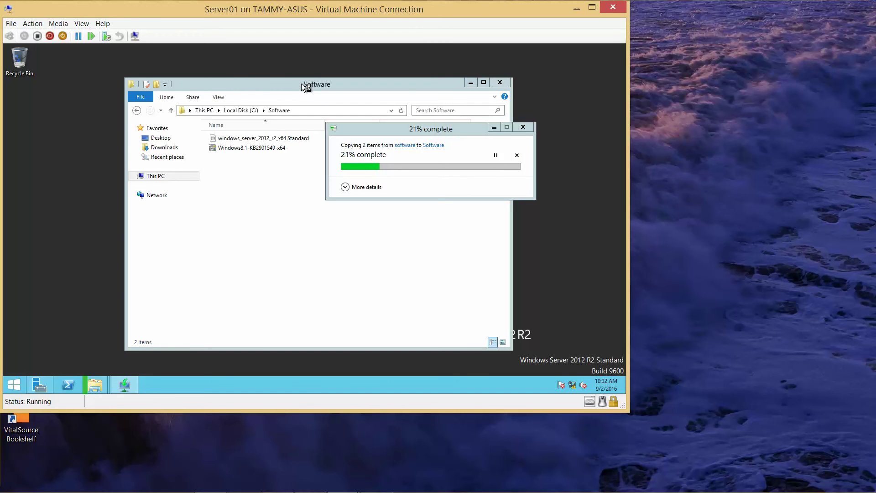
click(235, 72)
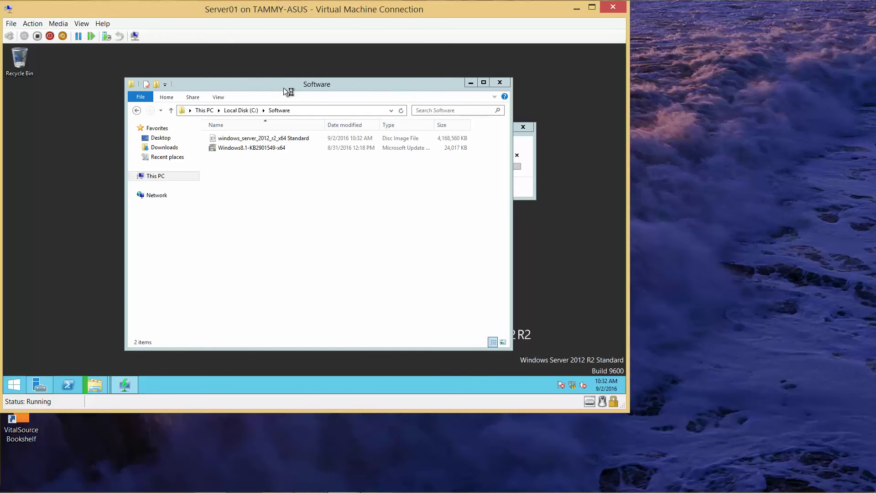
key(Escape)
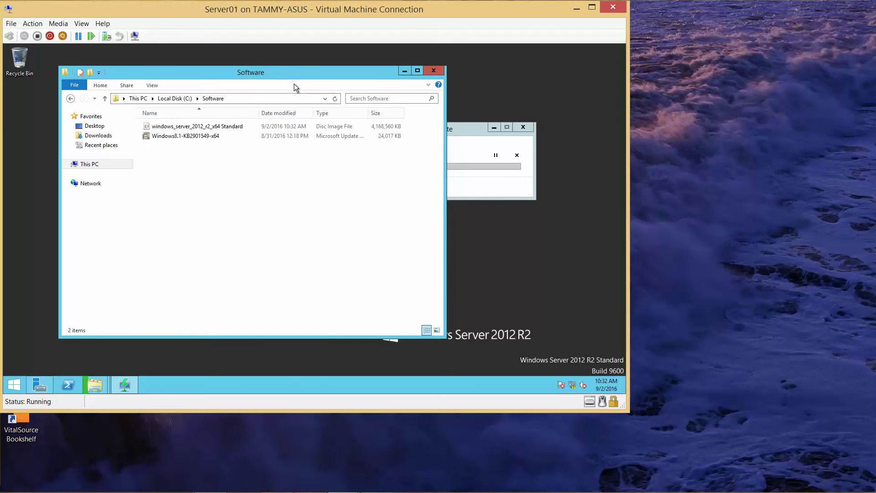
drag(308, 77, 265, 68)
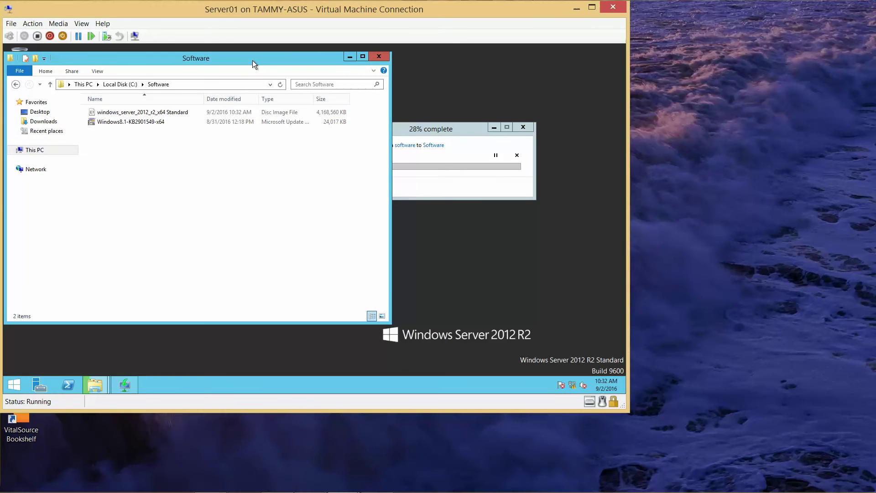
drag(253, 60, 254, 56)
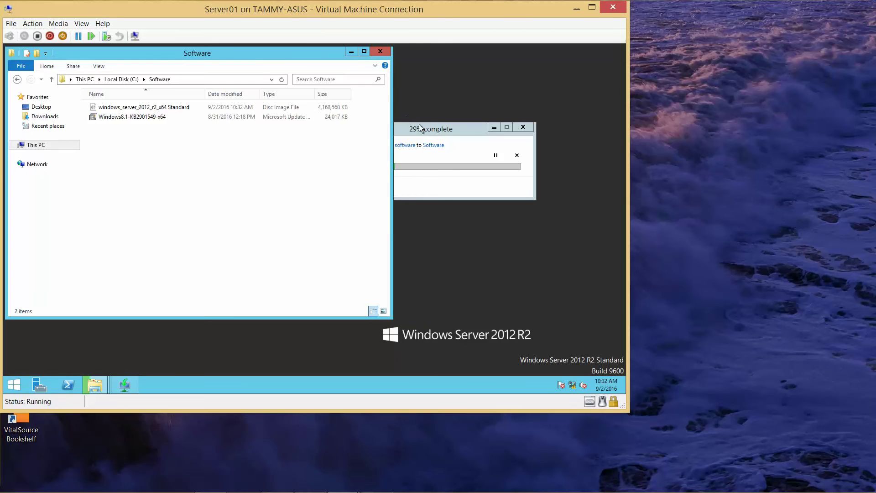
drag(431, 130, 507, 164)
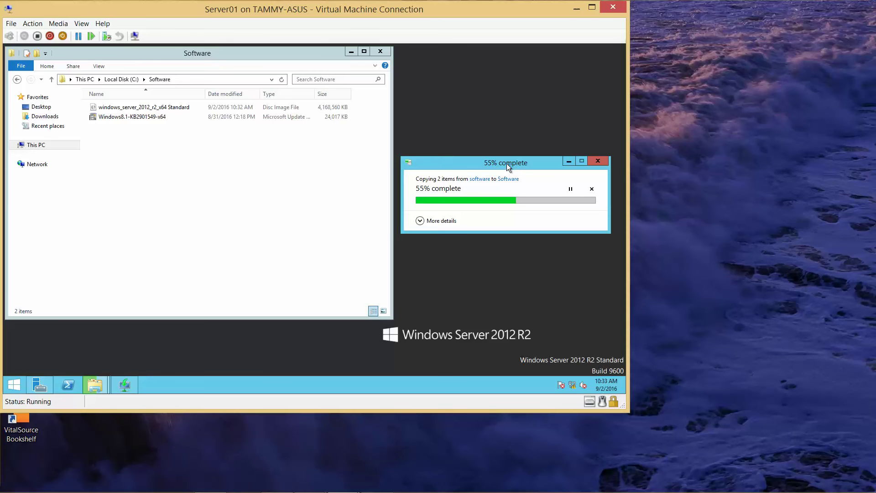
Step: Take Hyper-V checkpoints of the RWDC01 and Server02 virtual machines
mouse_move(379, 488)
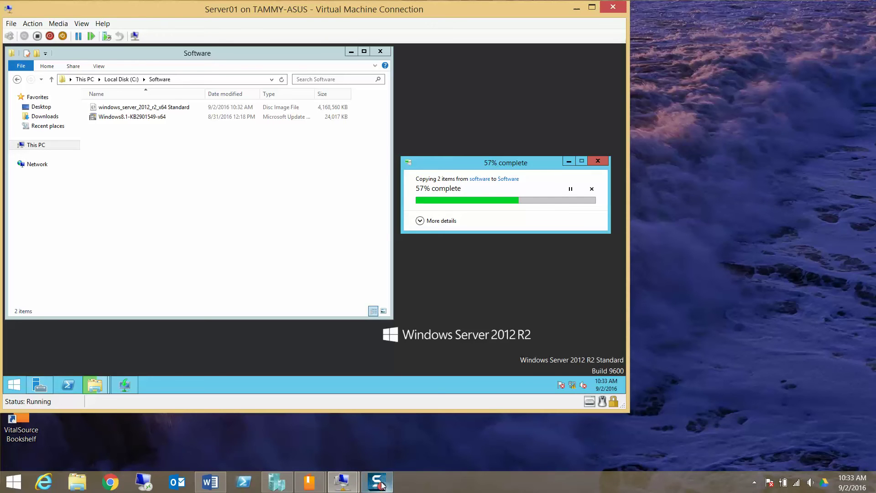
click(312, 370)
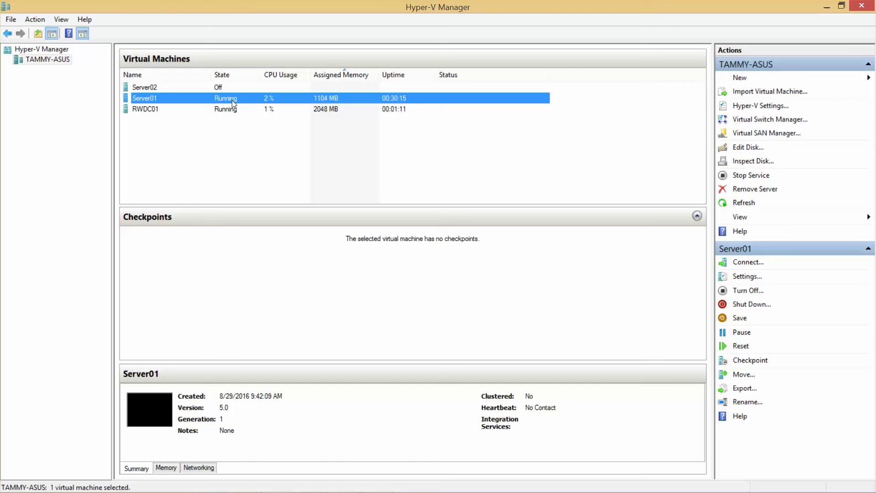
click(149, 110)
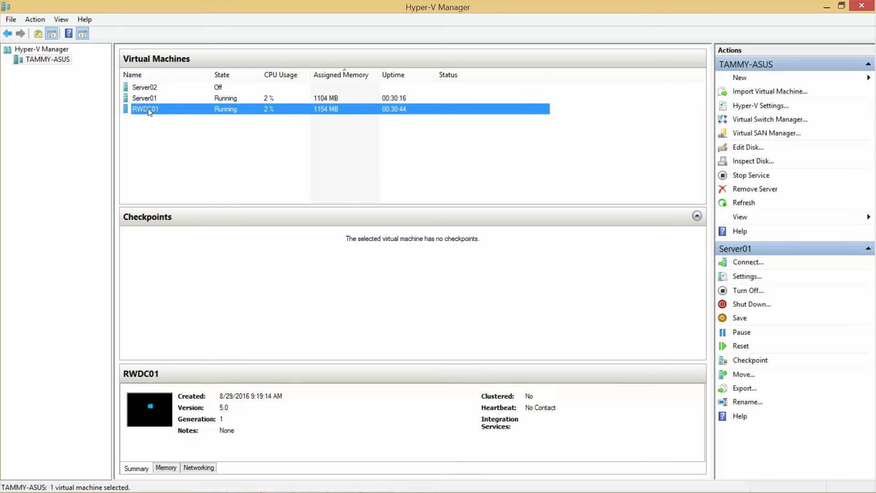
right_click(149, 110)
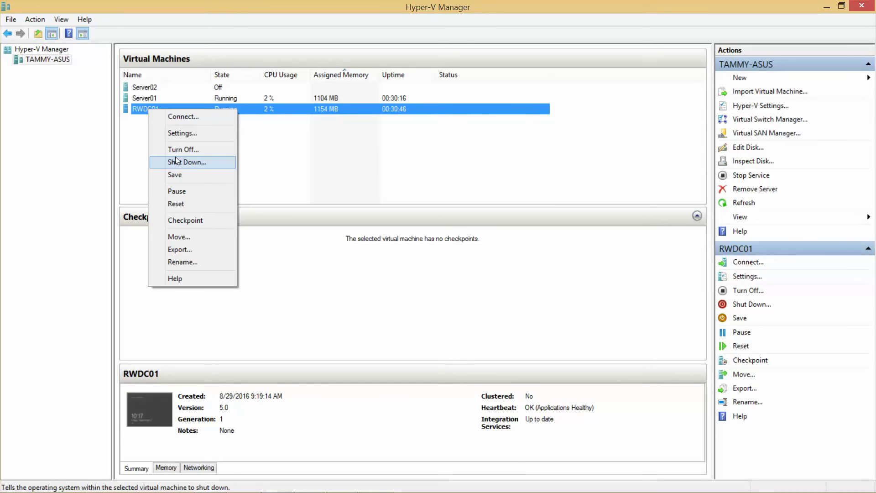
click(194, 221)
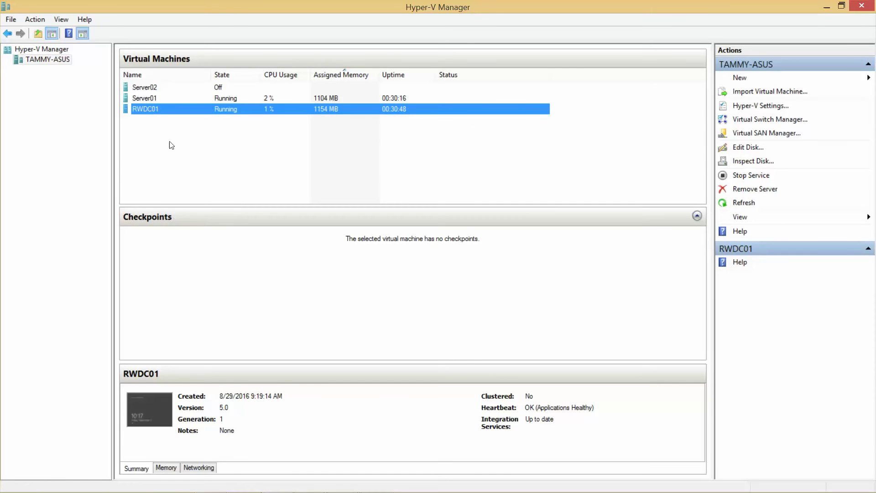
click(150, 88)
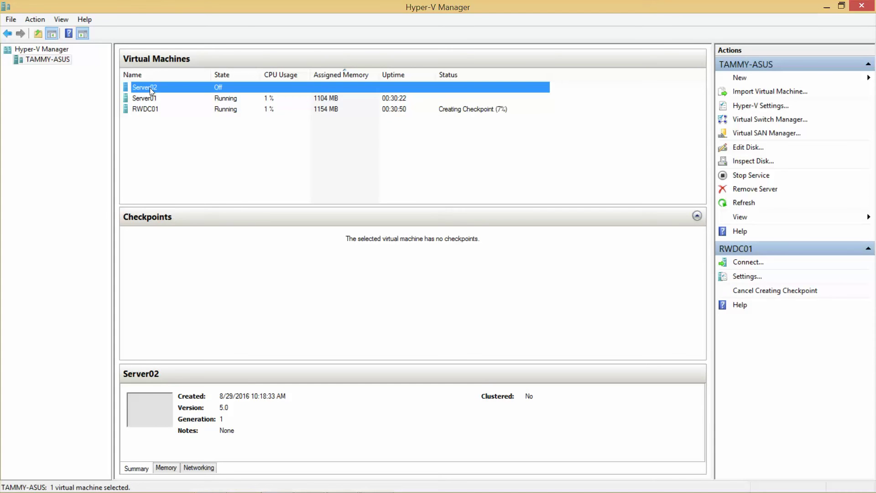
right_click(150, 88)
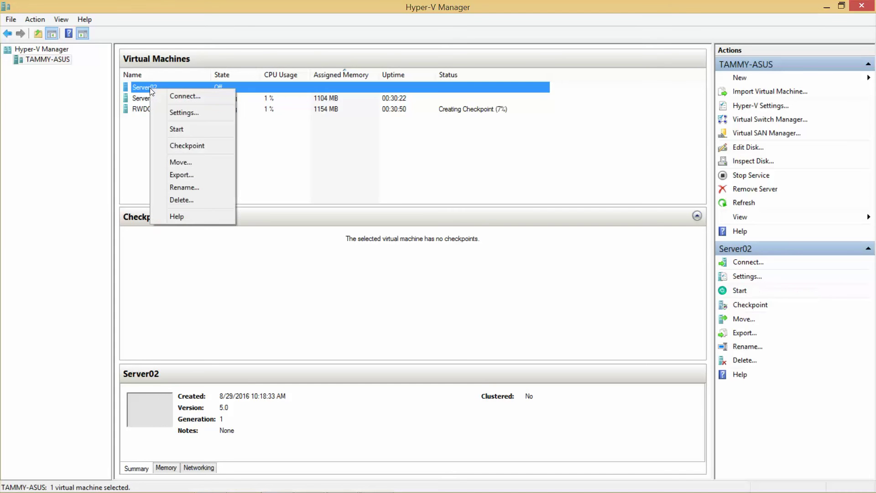
click(184, 145)
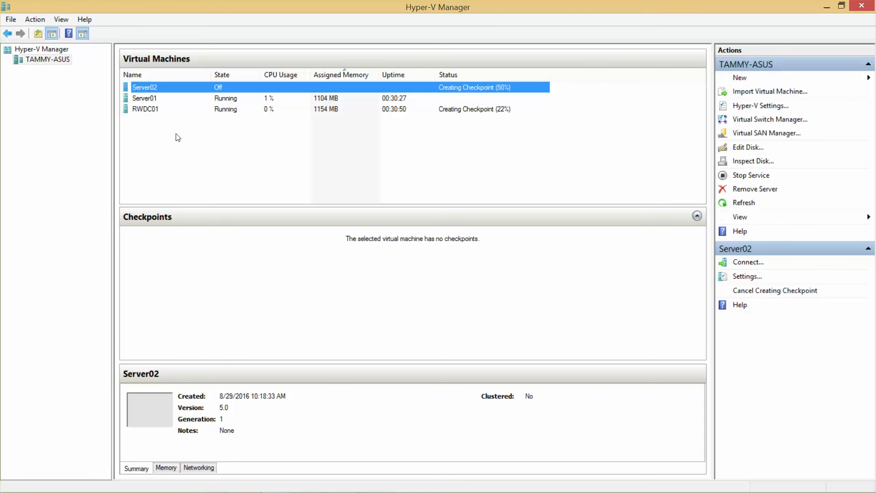
click(826, 7)
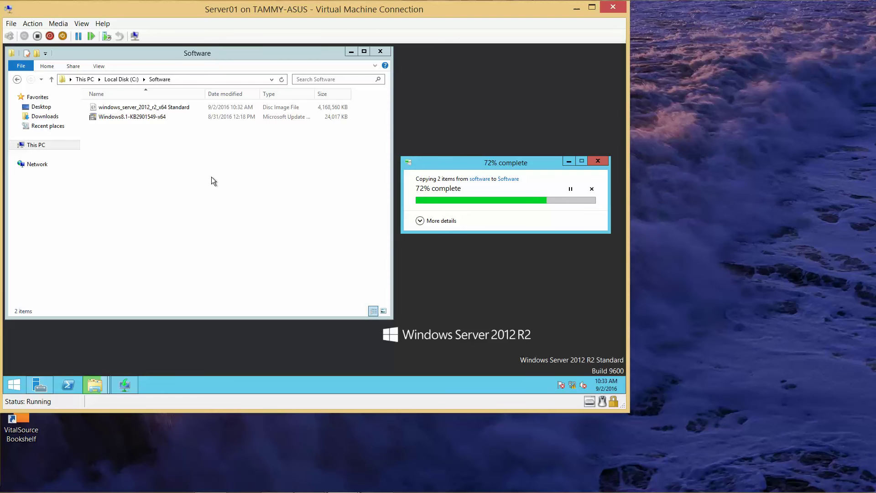
Step: Mount the windows_server_2012_r2_x64 Standard ISO so it appears as DVD Drive (E:)
mouse_move(398, 488)
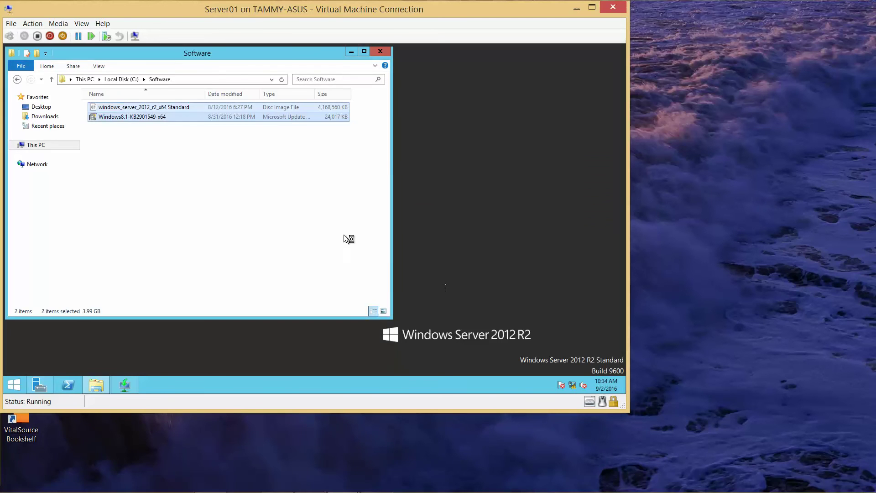
click(195, 178)
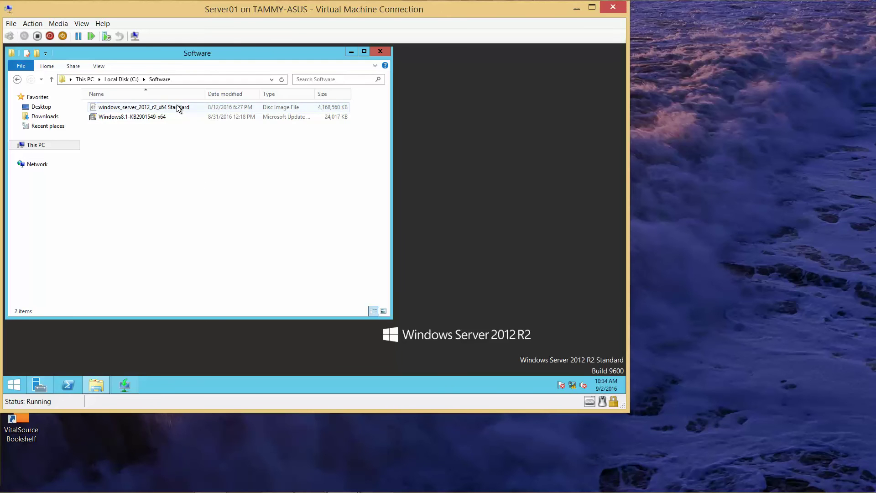
right_click(177, 105)
click(197, 112)
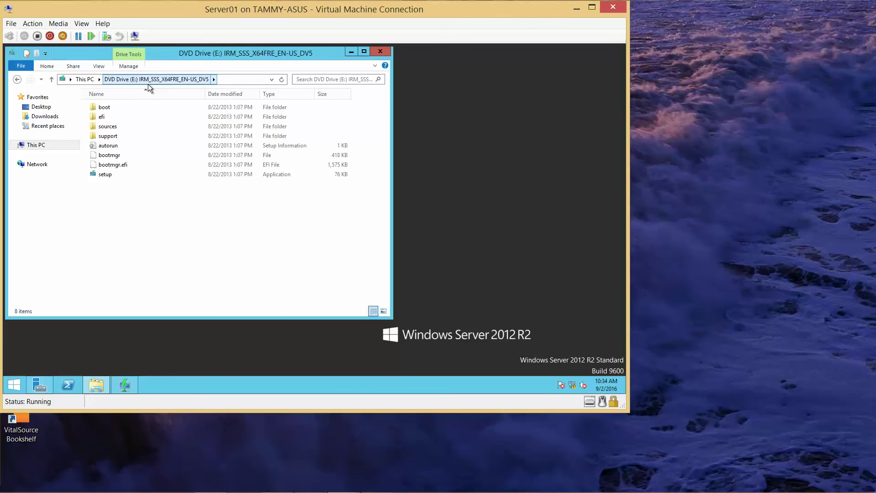
mouse_move(276, 490)
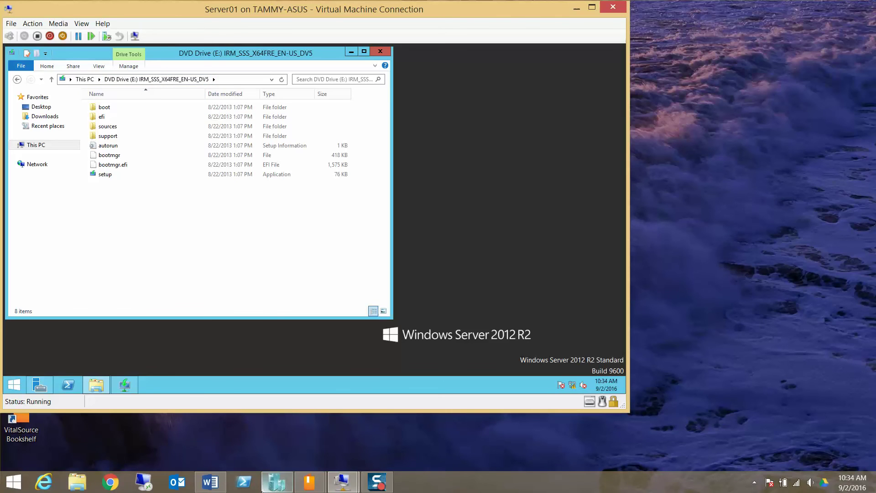
click(217, 487)
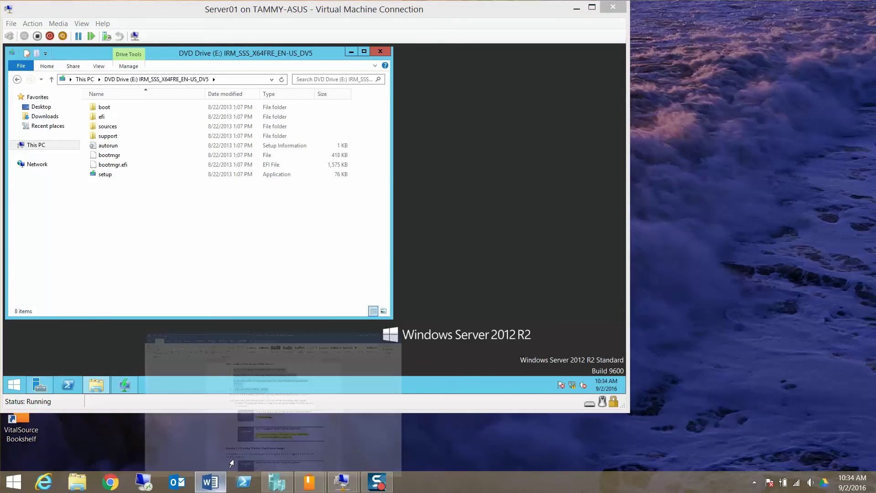
Step: Record E as the Question 3 drive letter in the Word answer key and save it
key(ctrl+s)
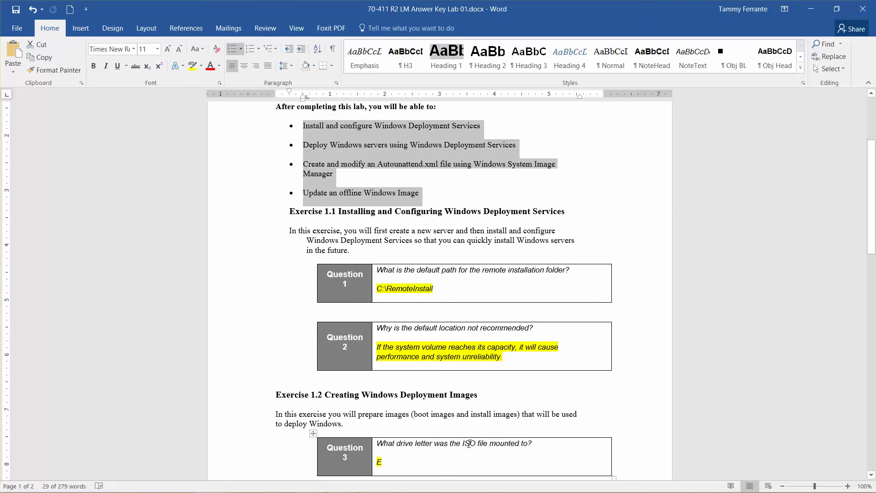
click(413, 464)
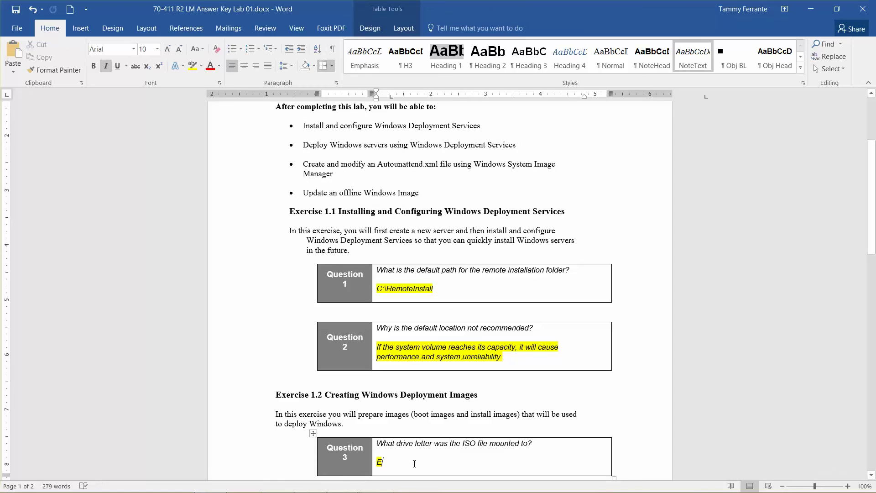
click(871, 475)
drag(871, 476, 871, 476)
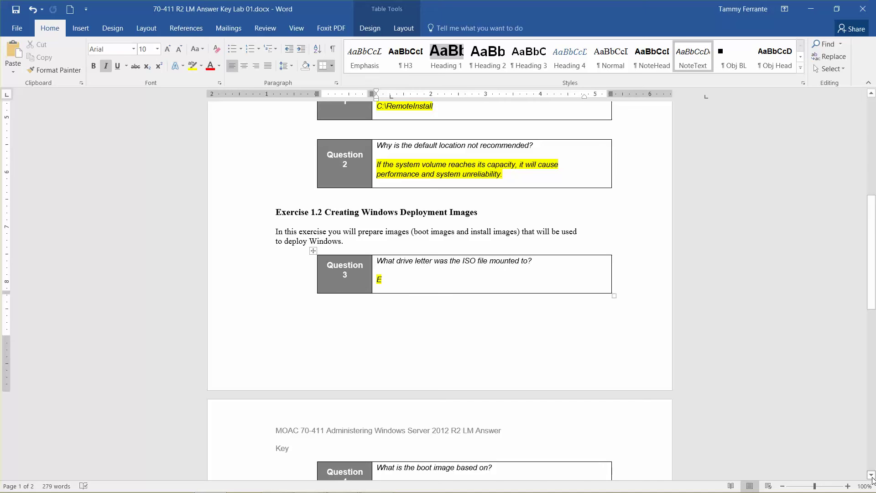
click(808, 13)
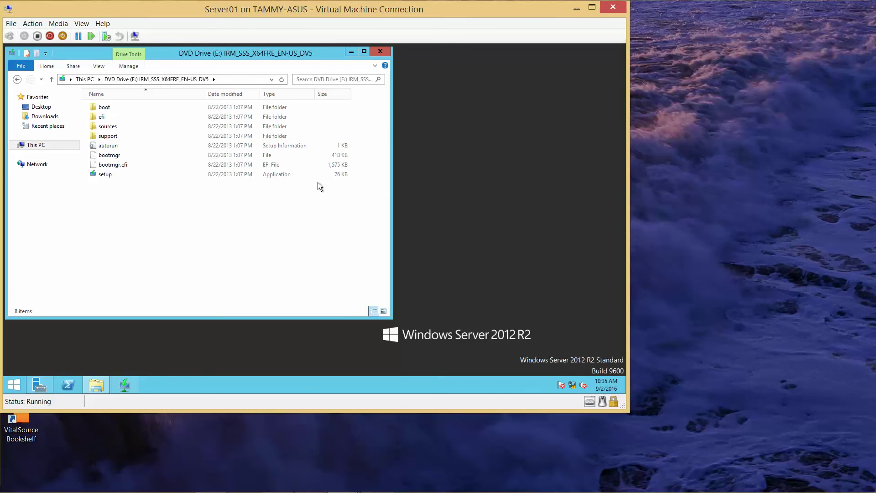
Step: Close the DVD Drive (E:) window and bring up the Windows Deployment Services console
click(380, 52)
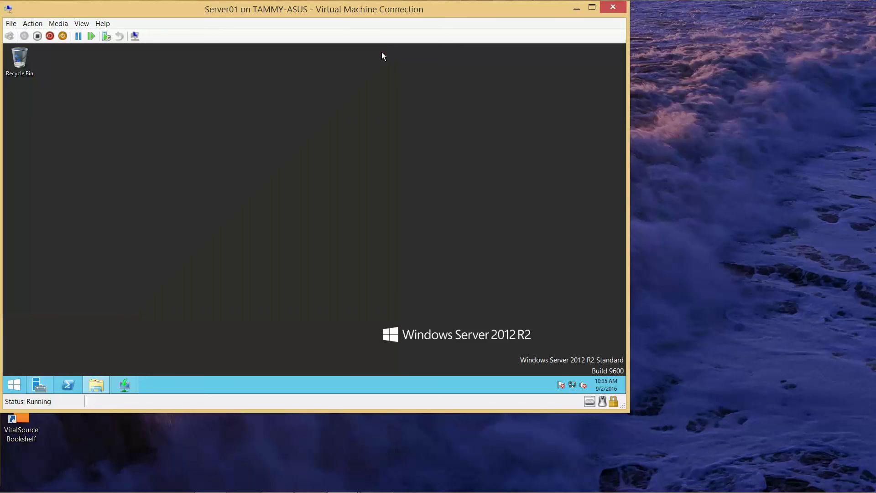
click(126, 390)
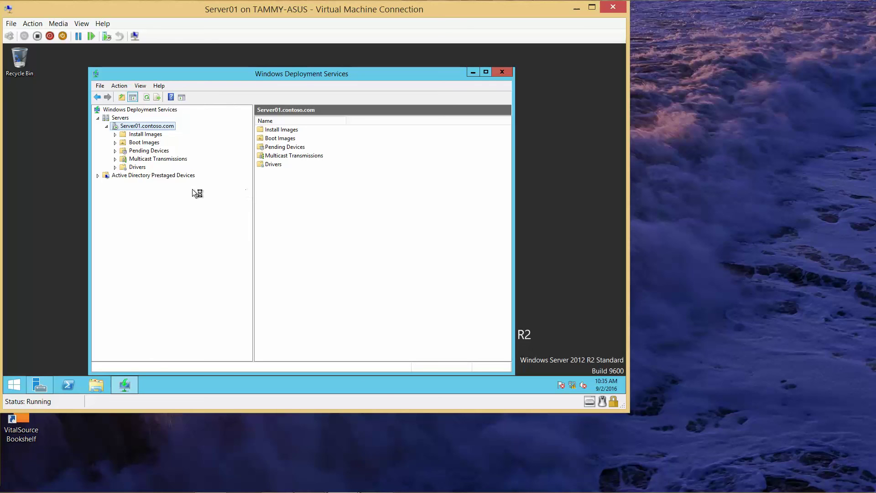
Step: Start adding a boot image and choose E:\sources\boot.wim from the DVD as its file
right_click(273, 139)
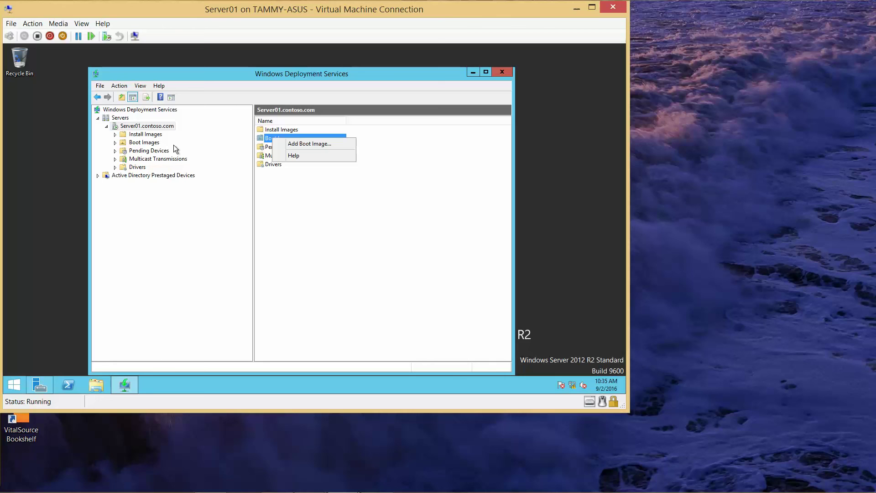
click(304, 144)
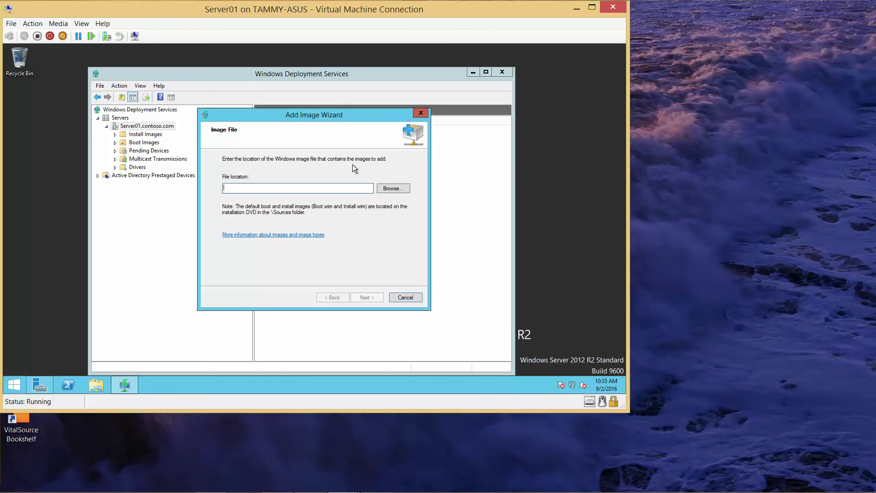
click(401, 190)
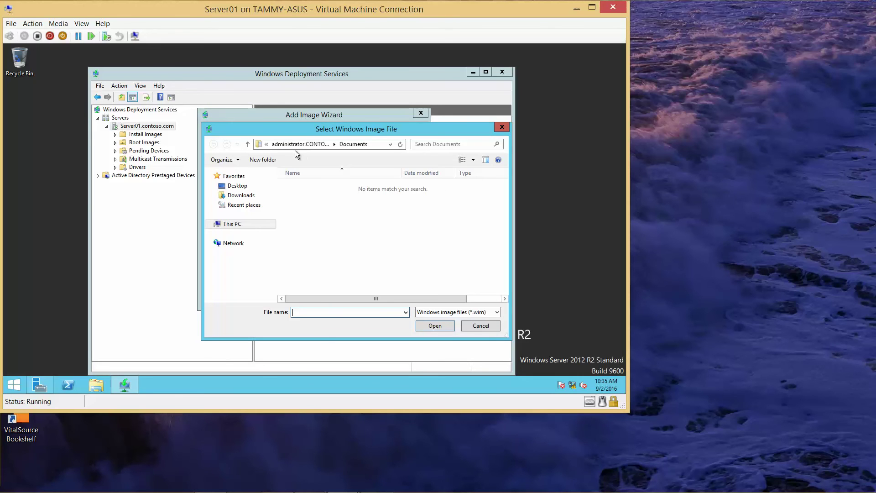
click(233, 224)
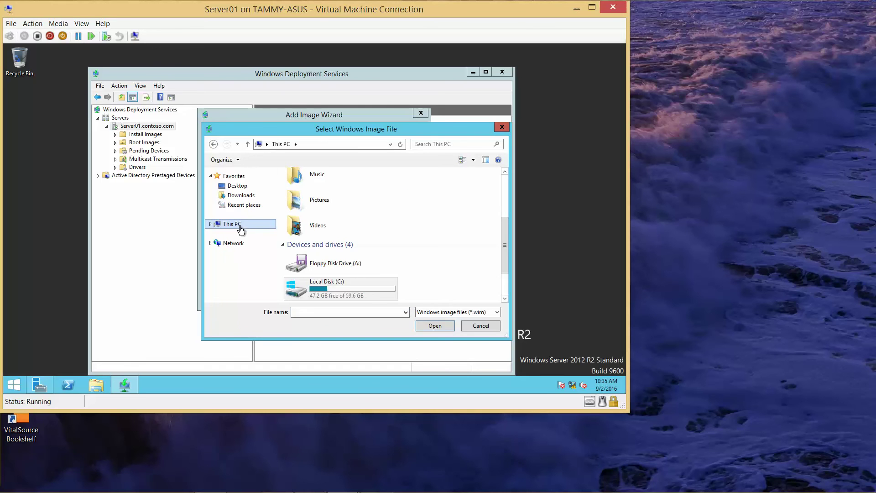
click(504, 299)
click(505, 299)
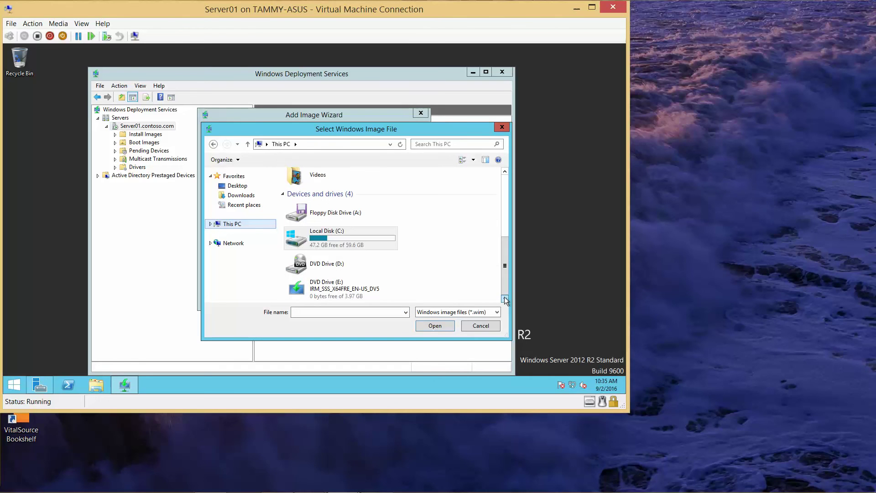
double_click(347, 293)
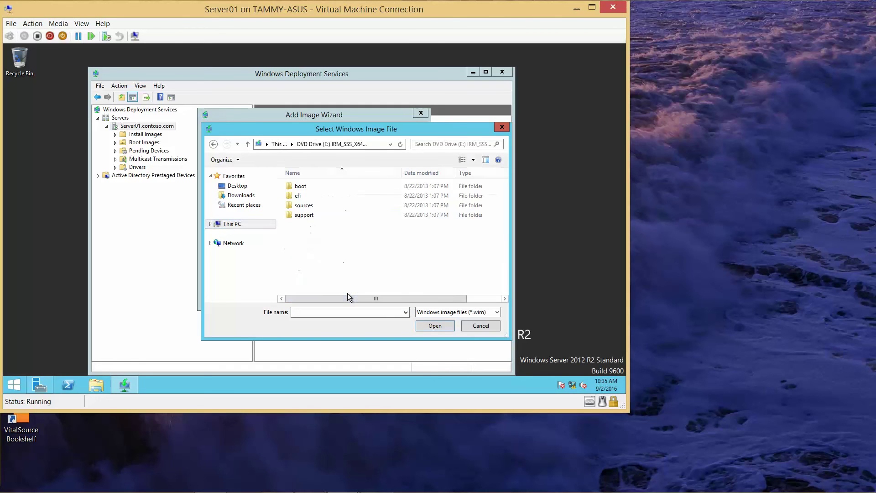
double_click(313, 206)
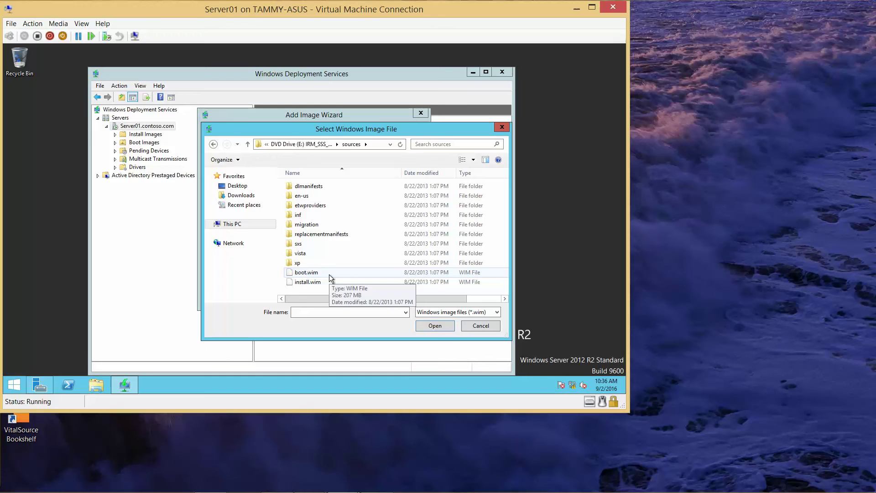
click(324, 276)
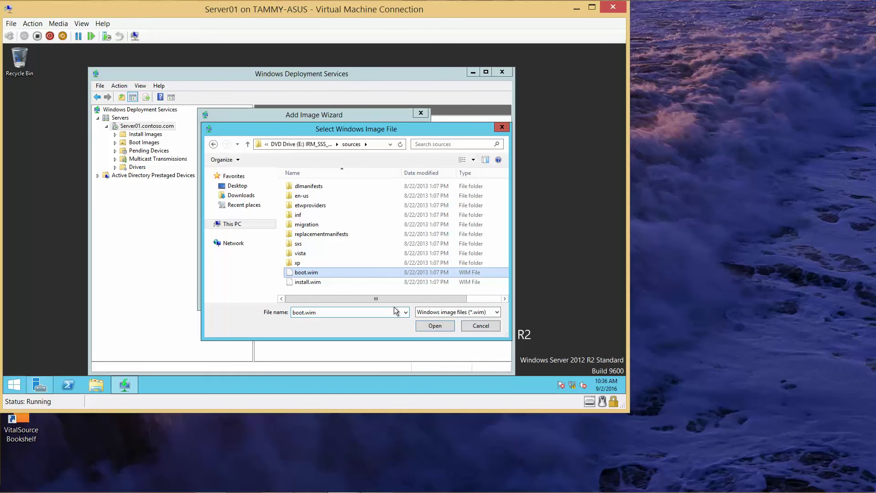
click(447, 326)
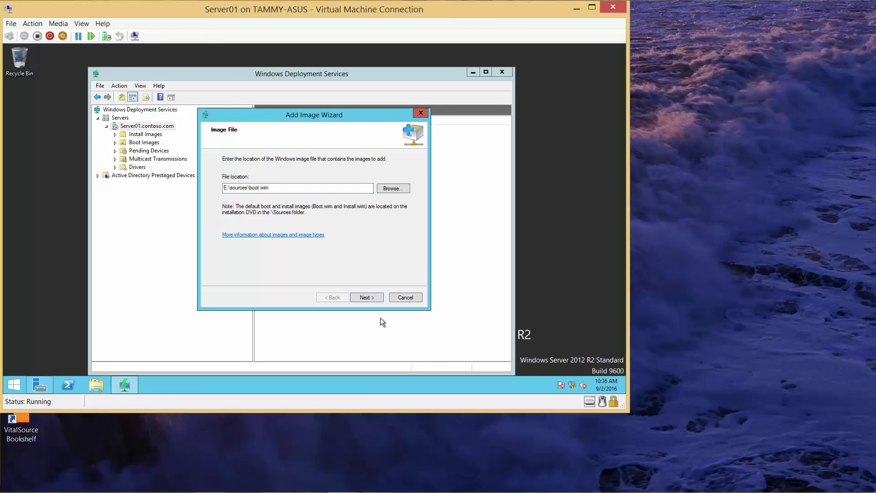
Step: Add the x64 boot image with its default name and description, then finish the wizard
click(376, 296)
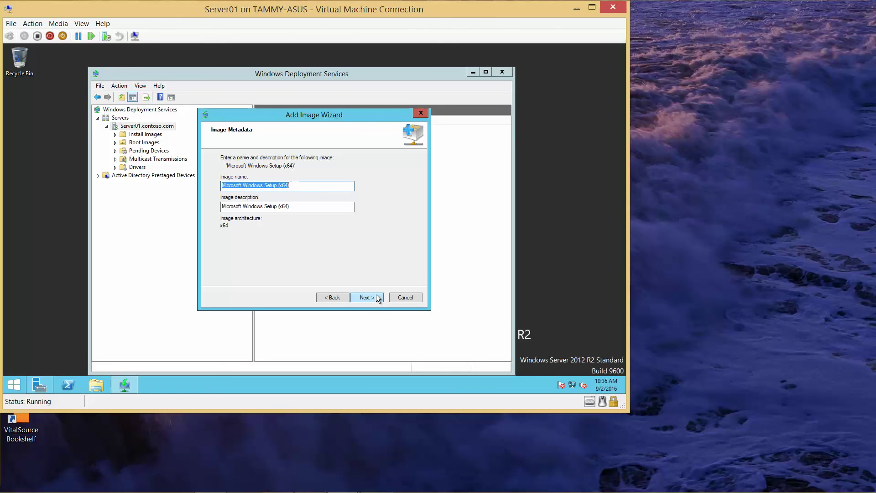
click(377, 296)
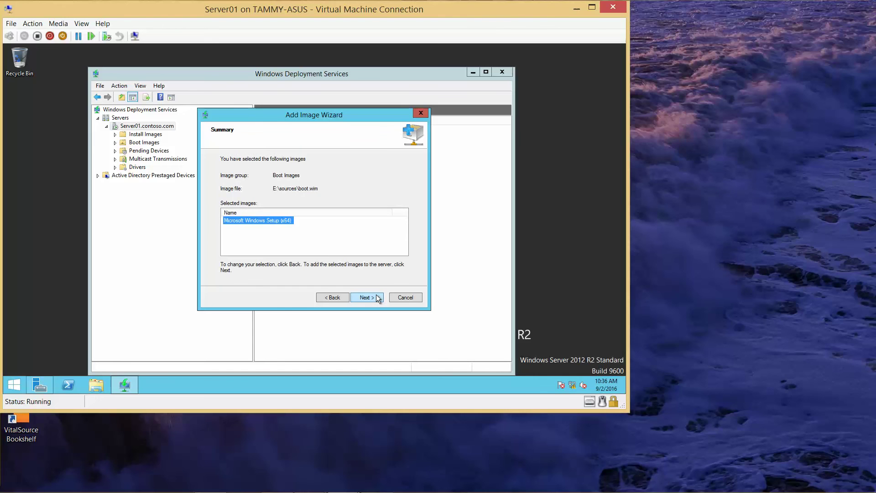
click(376, 297)
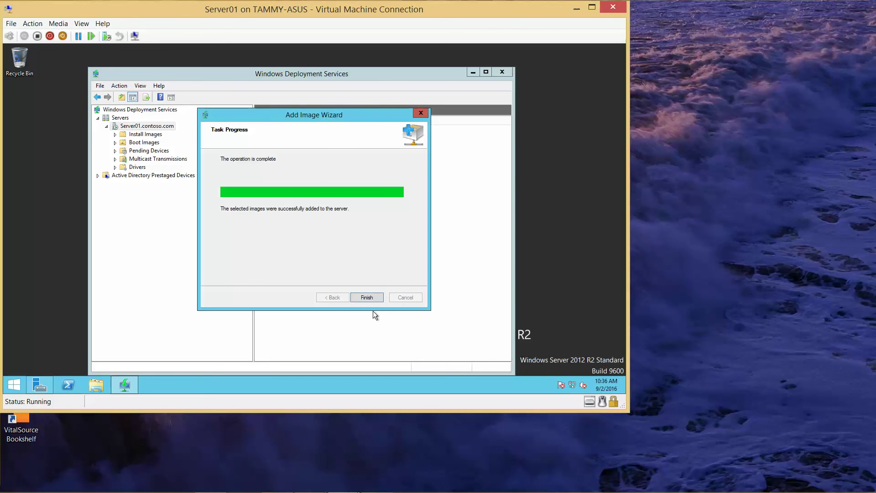
click(366, 297)
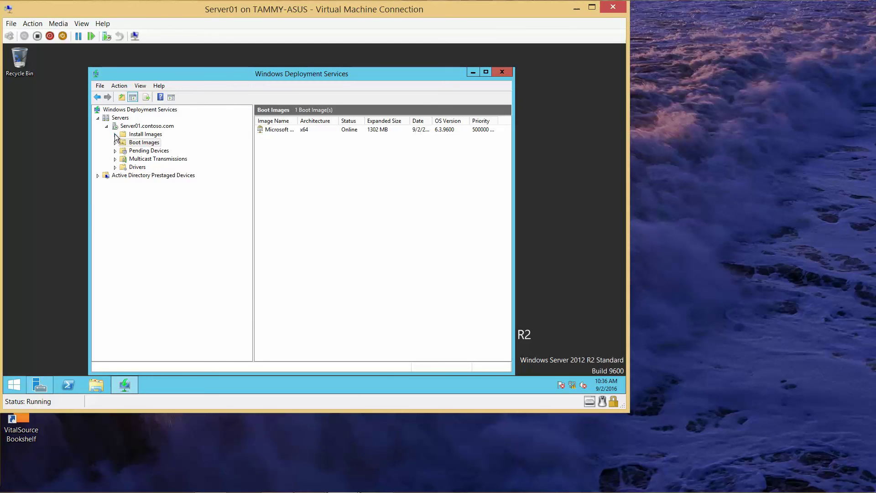
Step: Start adding an install image under Install Images, creating the new group ImageGroup1
click(147, 126)
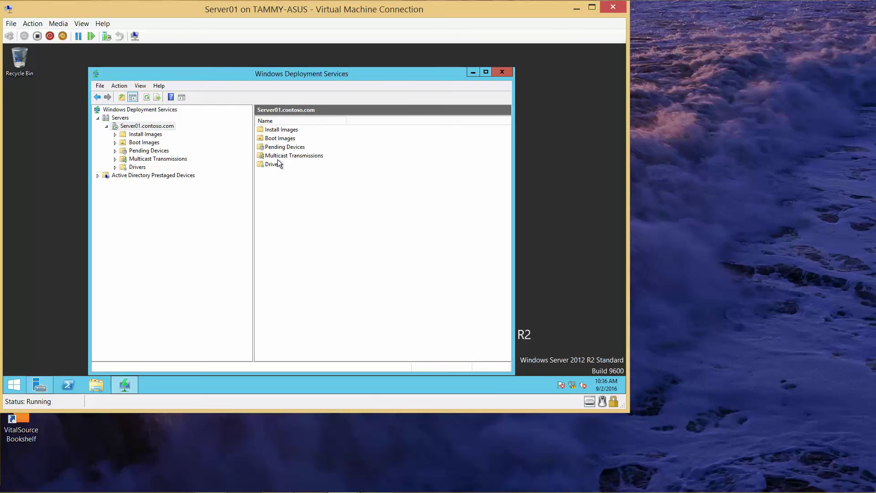
right_click(295, 131)
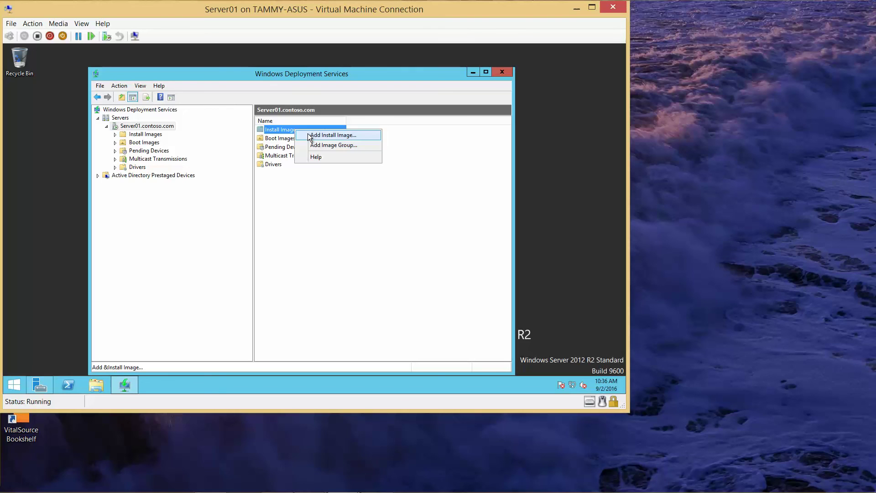
click(150, 136)
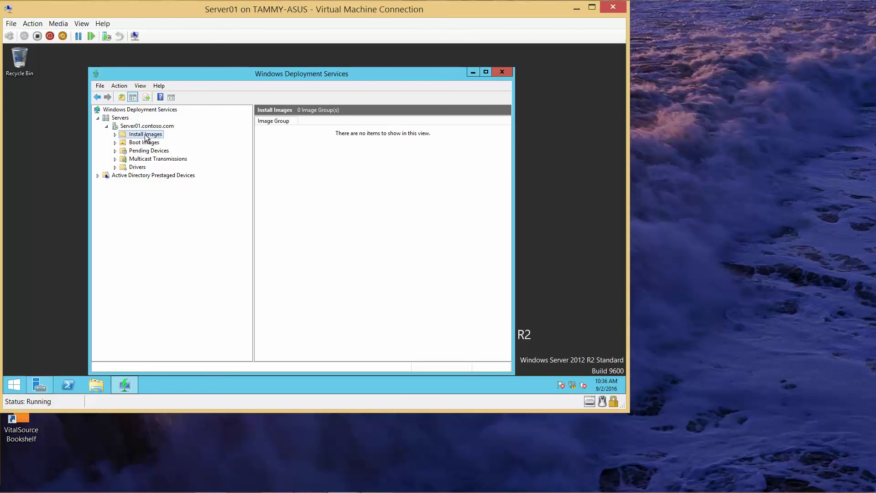
right_click(146, 136)
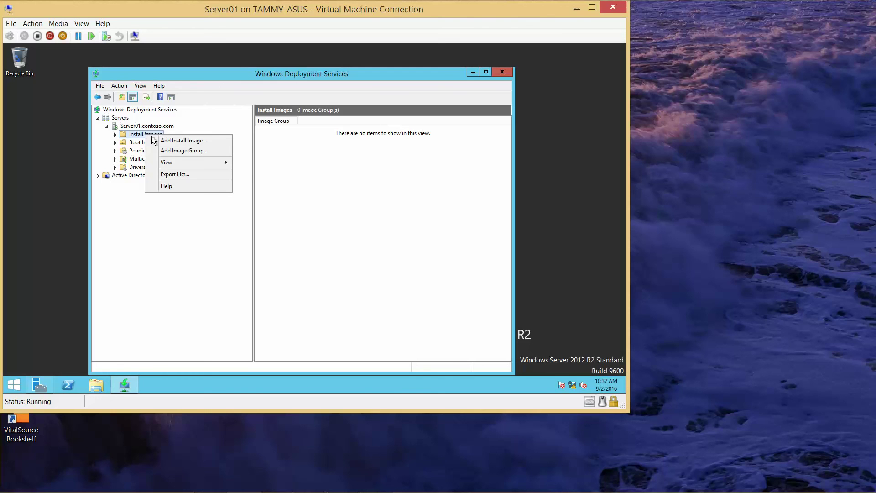
click(167, 141)
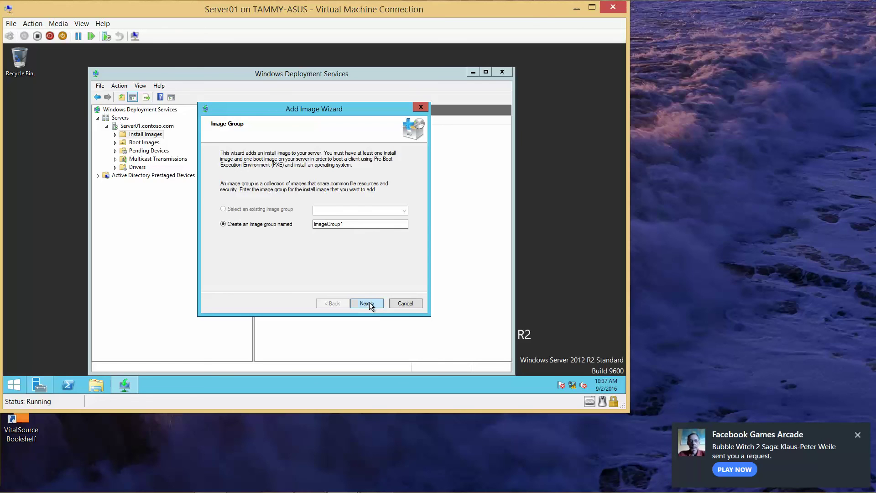
Step: Use E:\sources\install.wim as the install image file and list its four Windows Server images
click(369, 303)
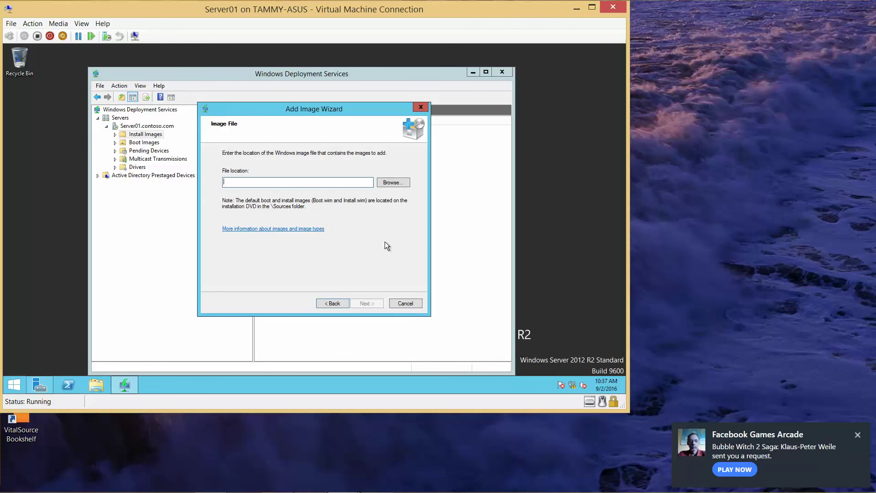
click(392, 183)
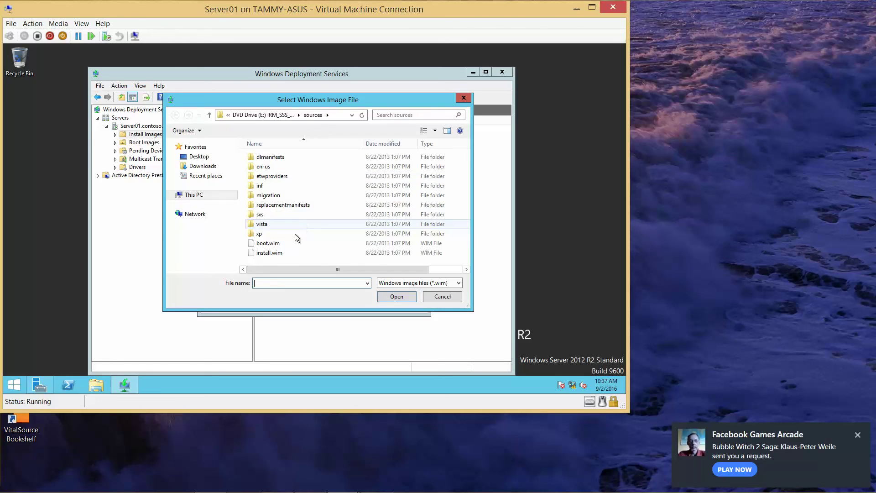
click(274, 252)
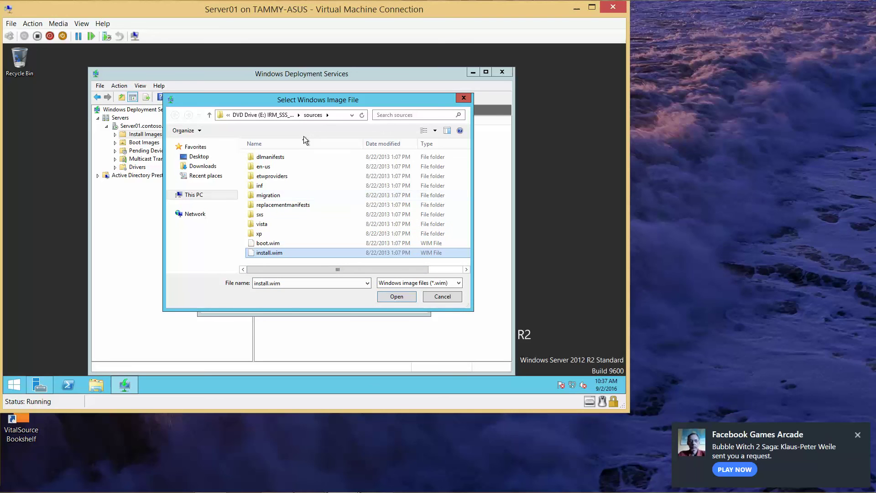
click(393, 300)
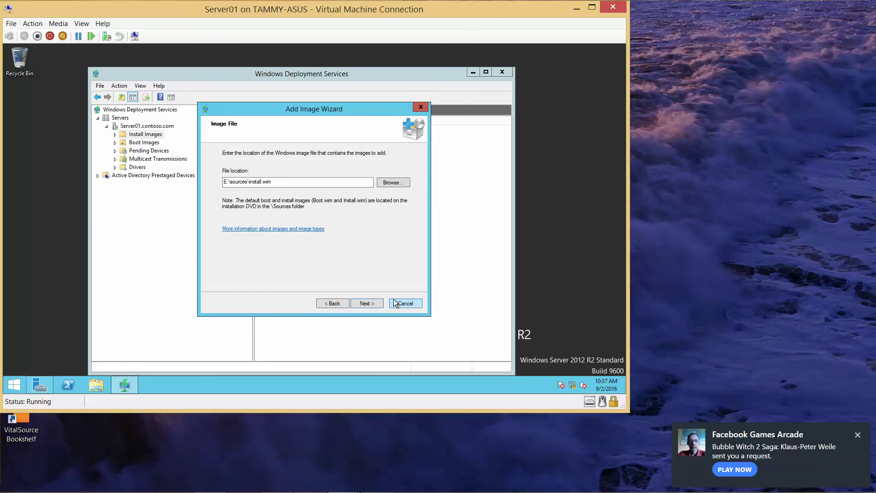
click(368, 304)
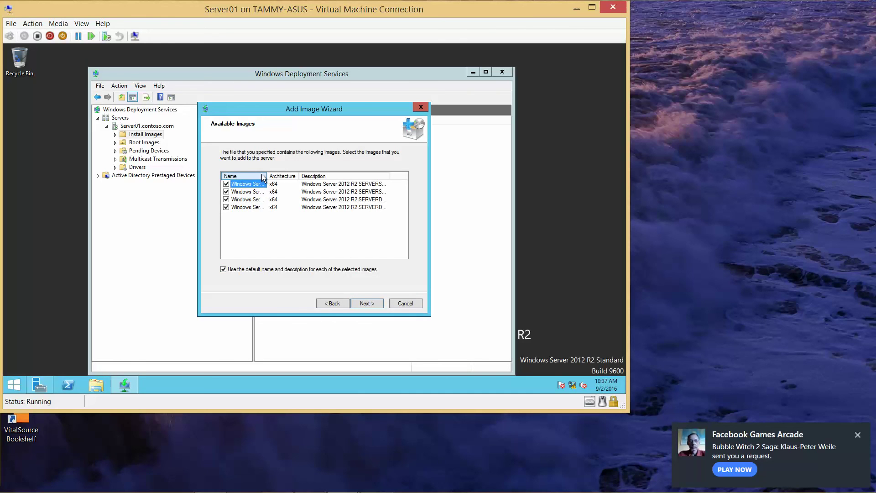
Step: Deselect the SERVERDATACENTER and SERVERDATACENTERCORE images, keeping SERVERSTANDARD, and start adding it
drag(267, 177, 358, 176)
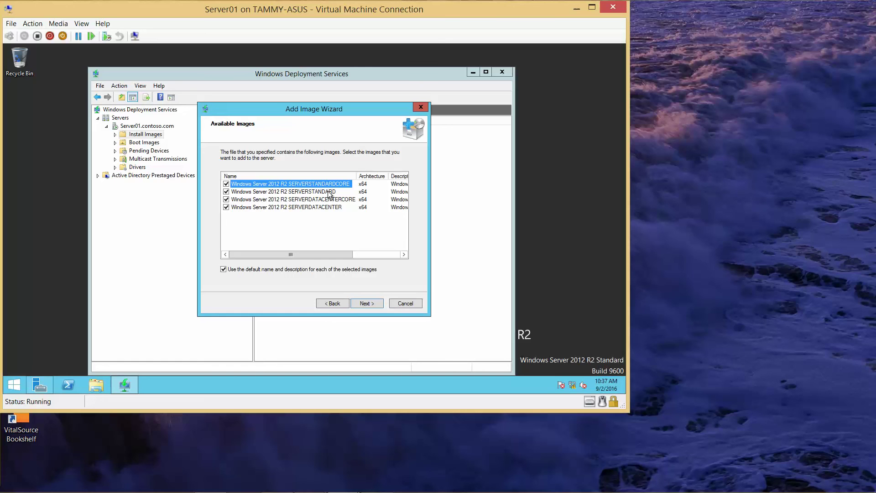
click(226, 207)
click(226, 199)
click(364, 302)
click(363, 302)
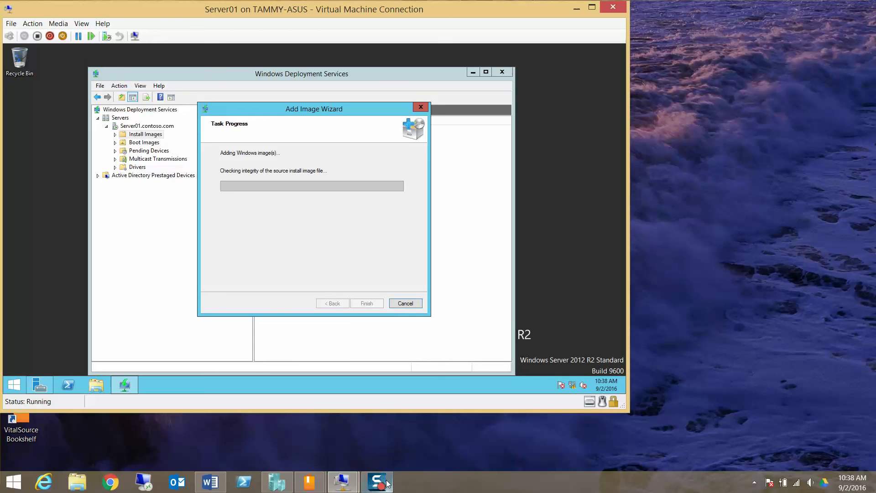
Step: Let the Windows Server install image finish adding to ImageGroup1, then close the wizard
mouse_move(387, 483)
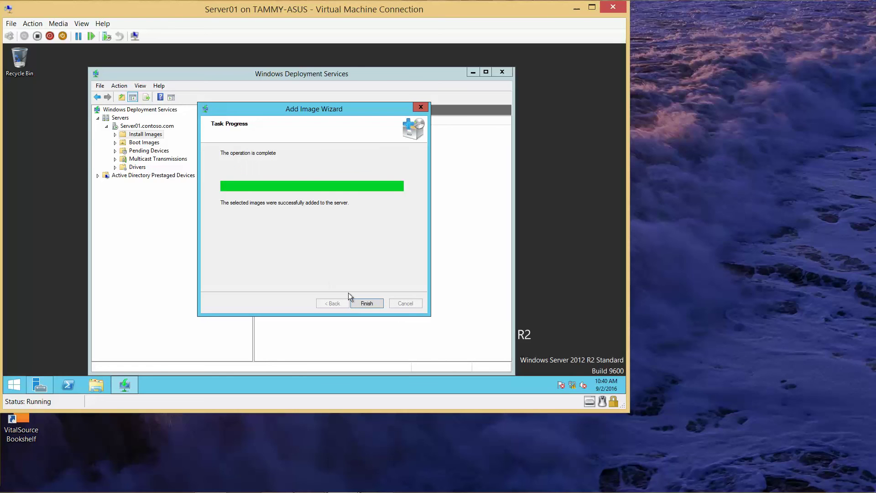
click(372, 304)
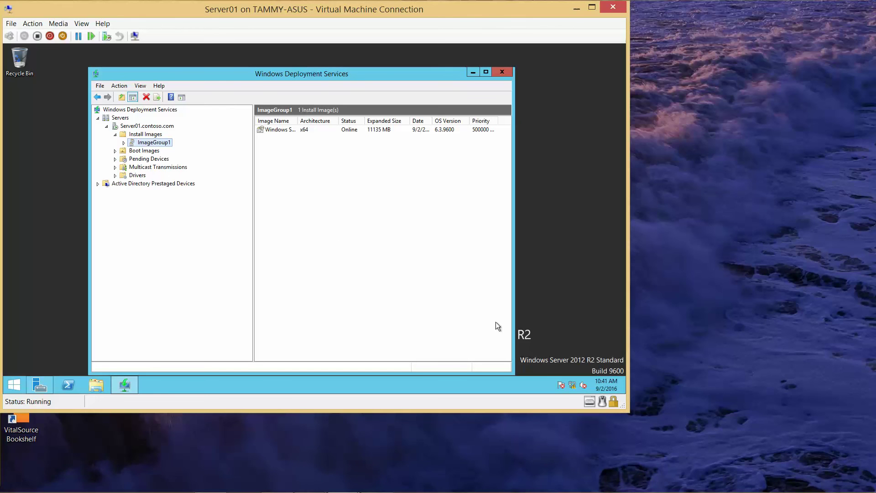
Step: Start a checkpoint of the Server01 virtual machine, then minimize Hyper-V Manager to return to Server01's console
click(275, 482)
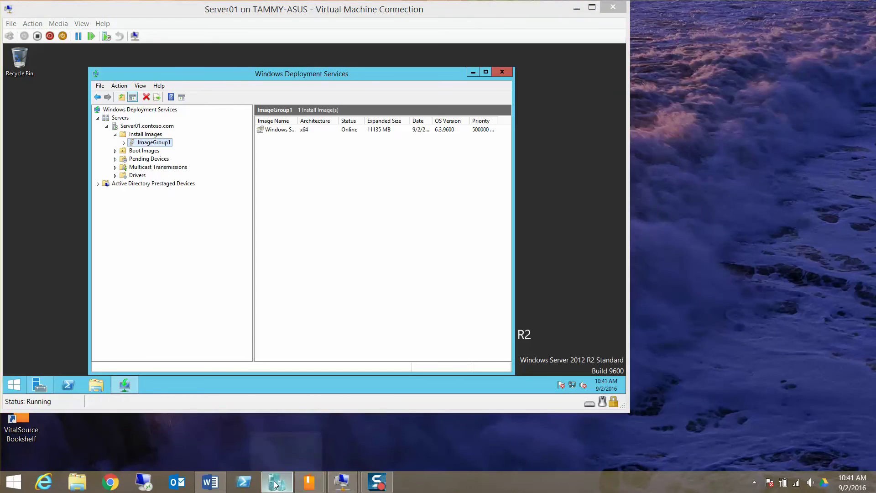
click(152, 98)
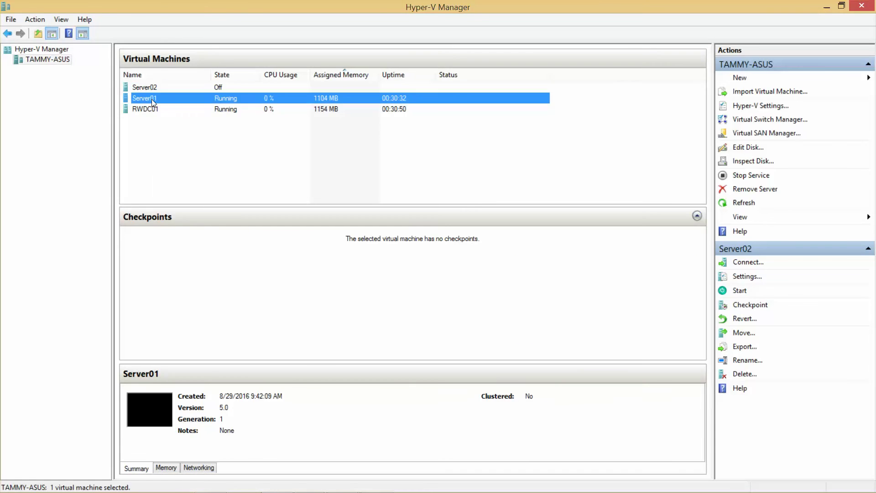
right_click(151, 100)
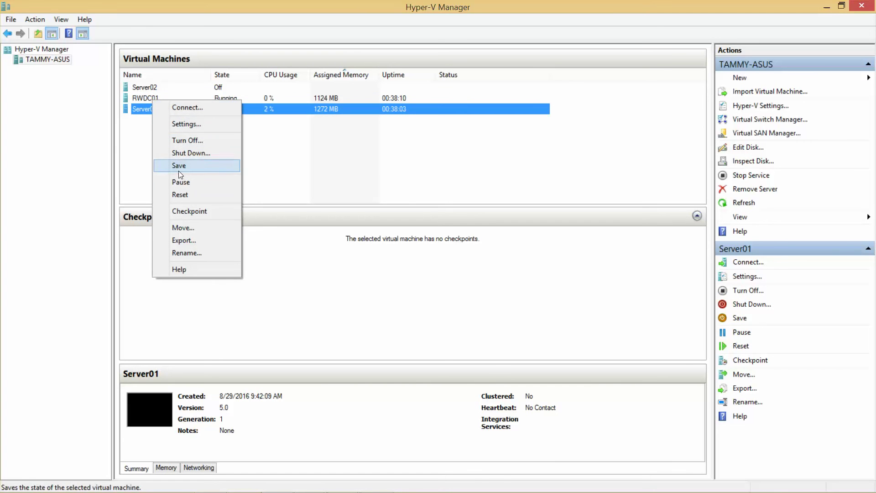
click(189, 211)
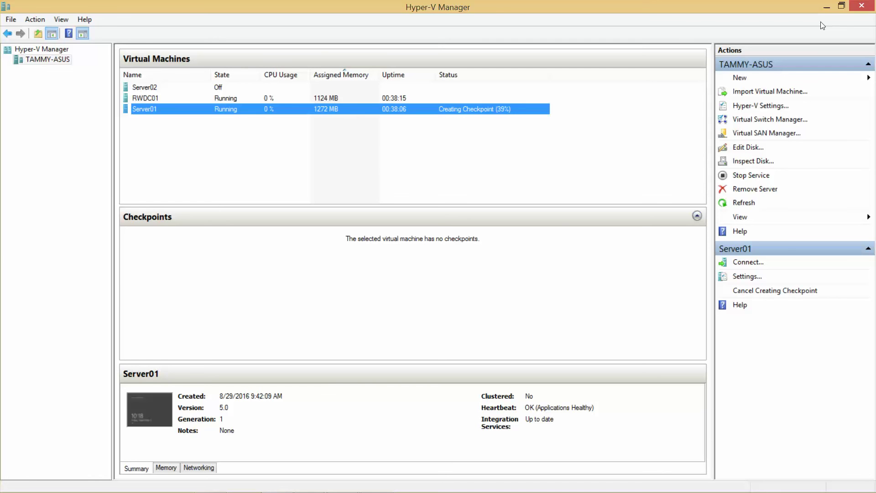
click(825, 6)
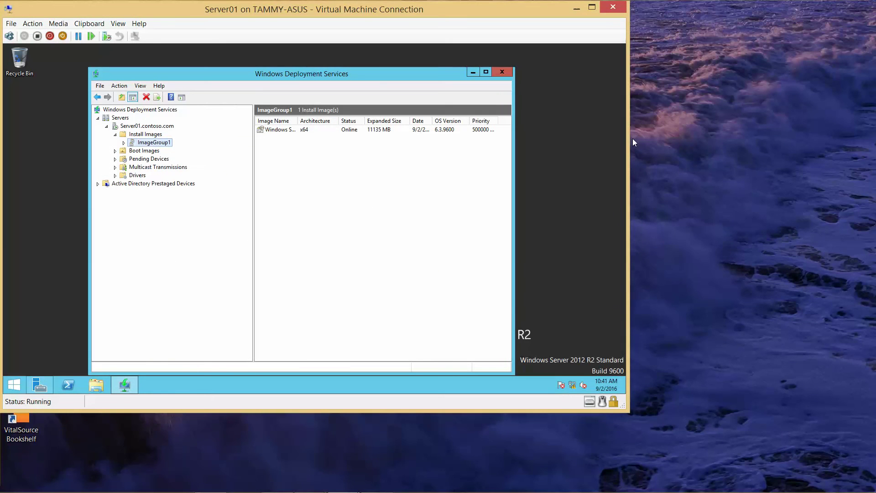
mouse_move(524, 488)
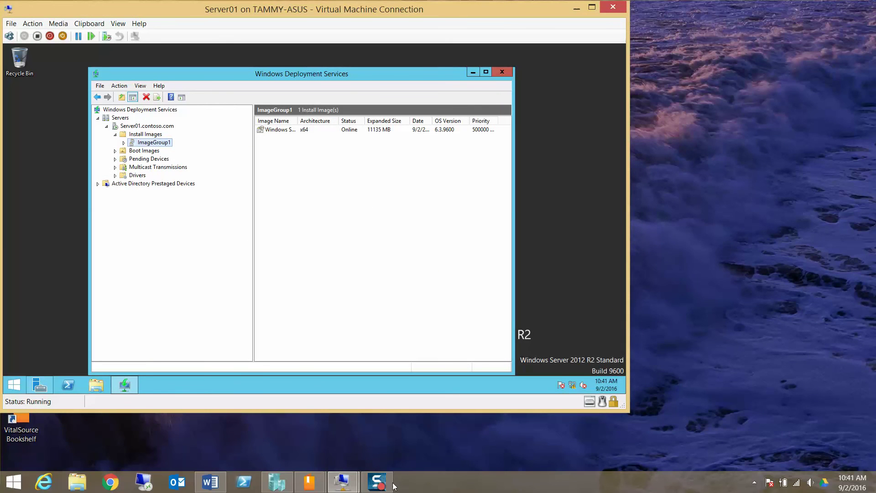